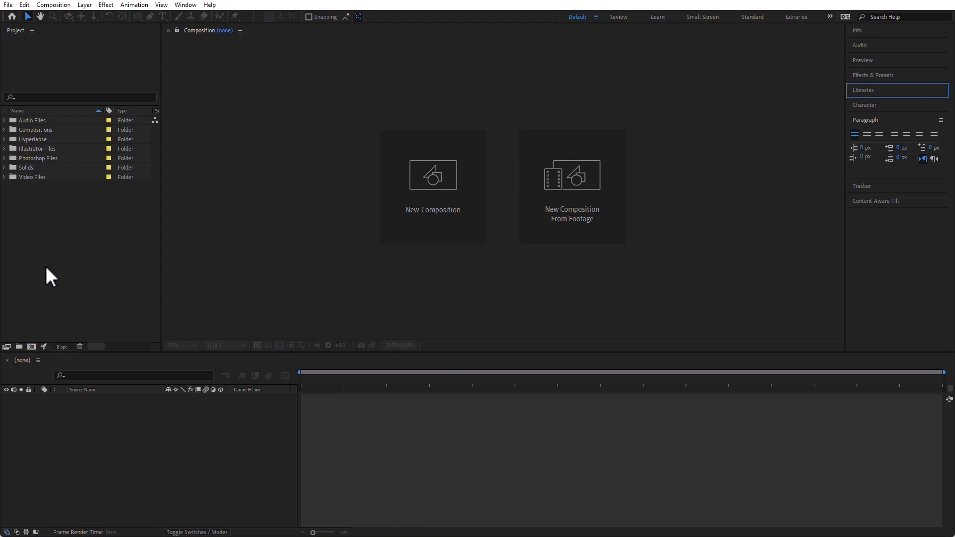
Create a new composition with the default settings and add a text layer reading "This is text"
key("ctrl+n")
key("Return")
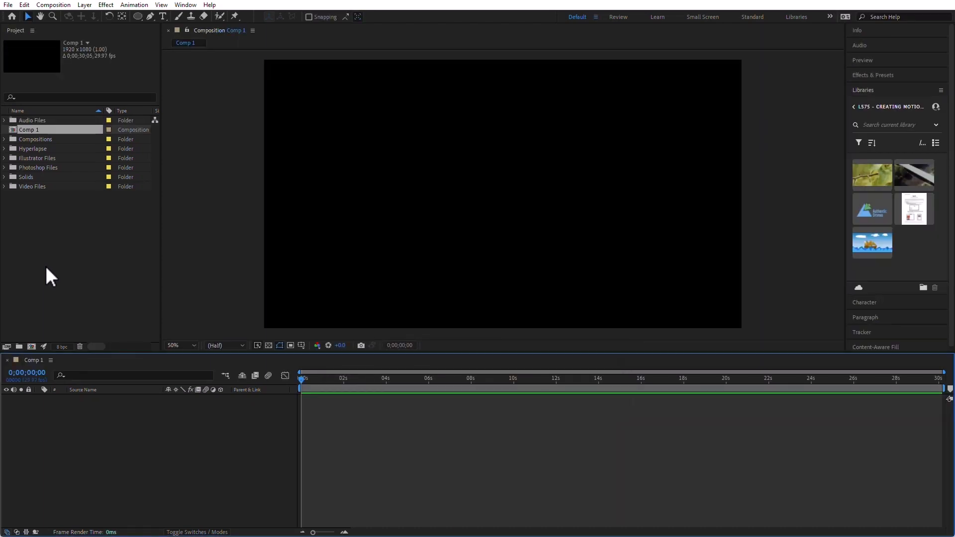
left_click(163, 17)
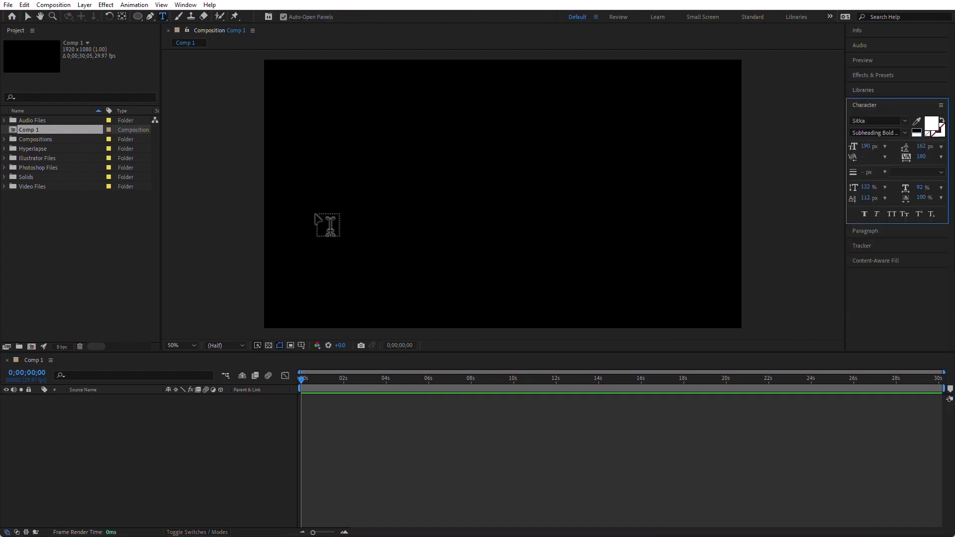
left_click(331, 186)
type("This is text")
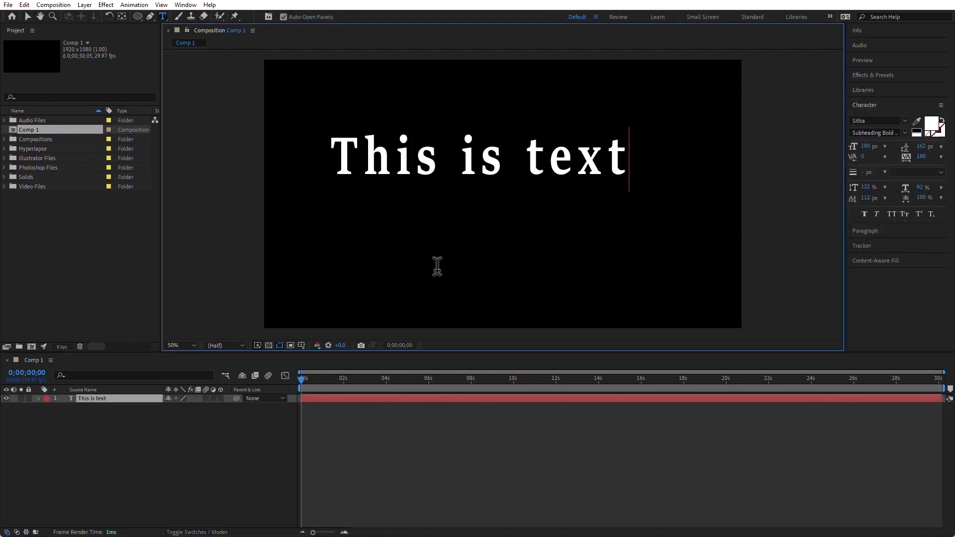
Set the font of the whole "This is text" layer to Verdana Regular
double_click(75, 399)
left_click(877, 120)
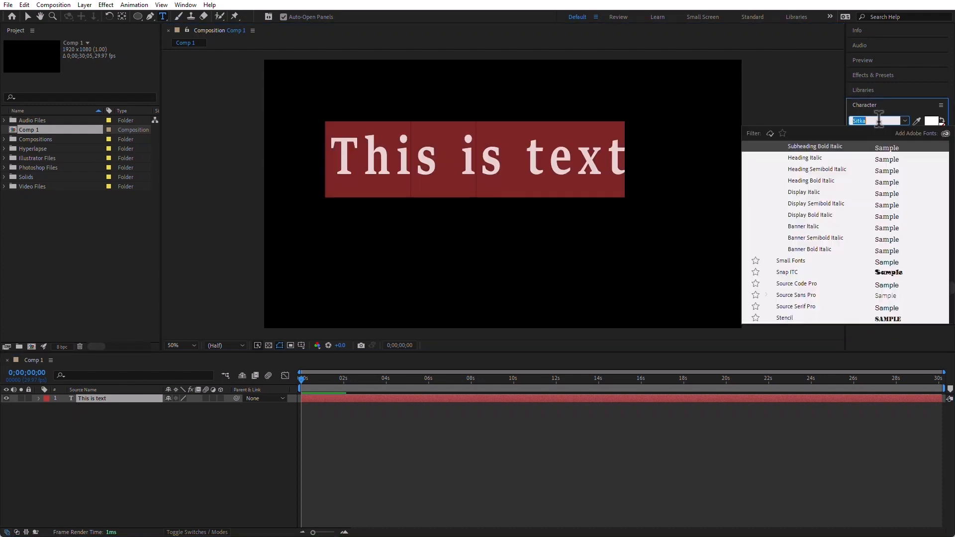
type("verda")
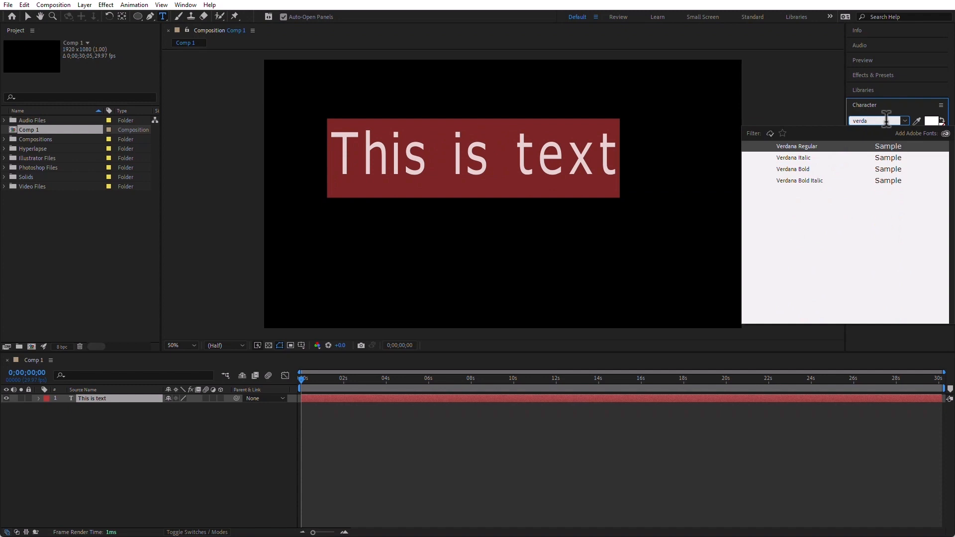
left_click(806, 147)
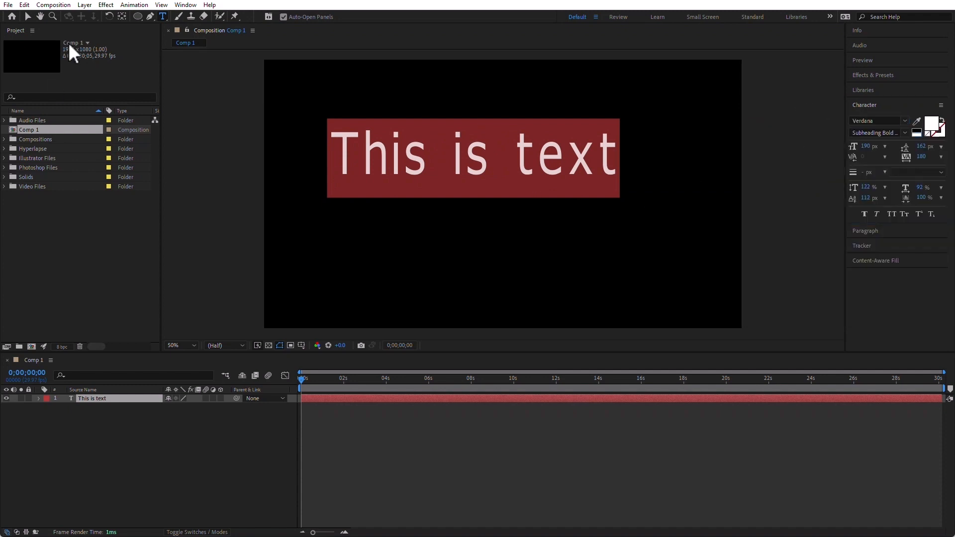
Set both the vertical scale and the horizontal scale of the selected text to 100%
left_click(866, 188)
type("100")
key("Return")
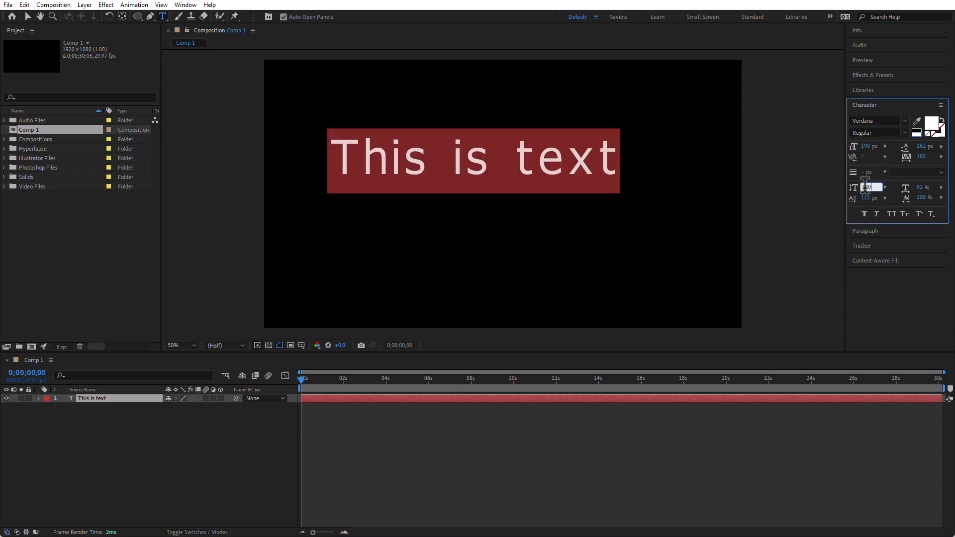
left_click(921, 188)
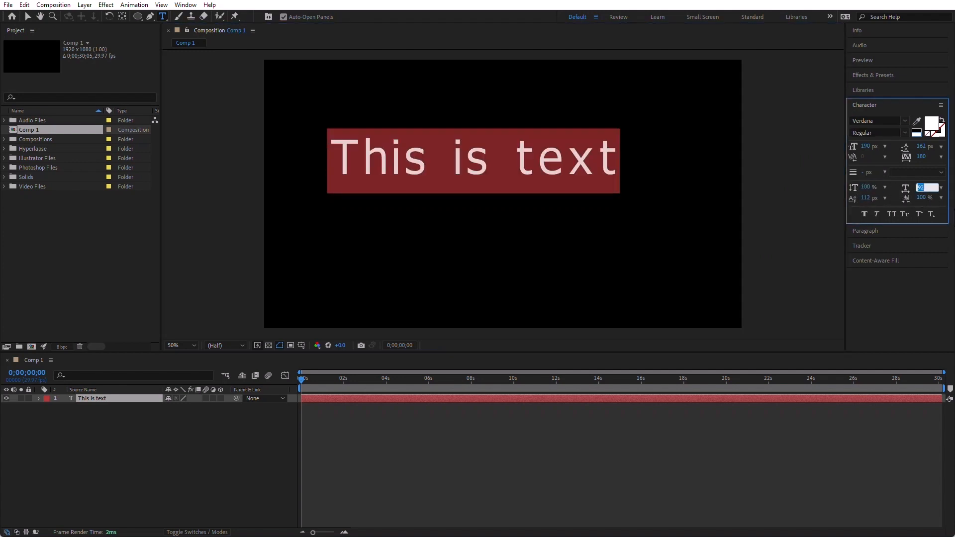
type("100")
key("Return")
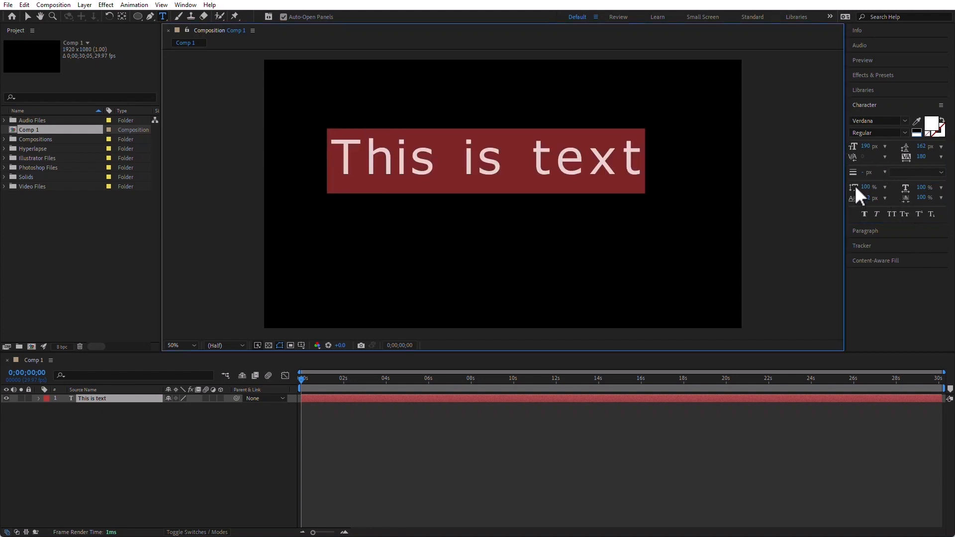
Set the tracking of the selected text to 0 and deselect its characters
left_click(941, 157)
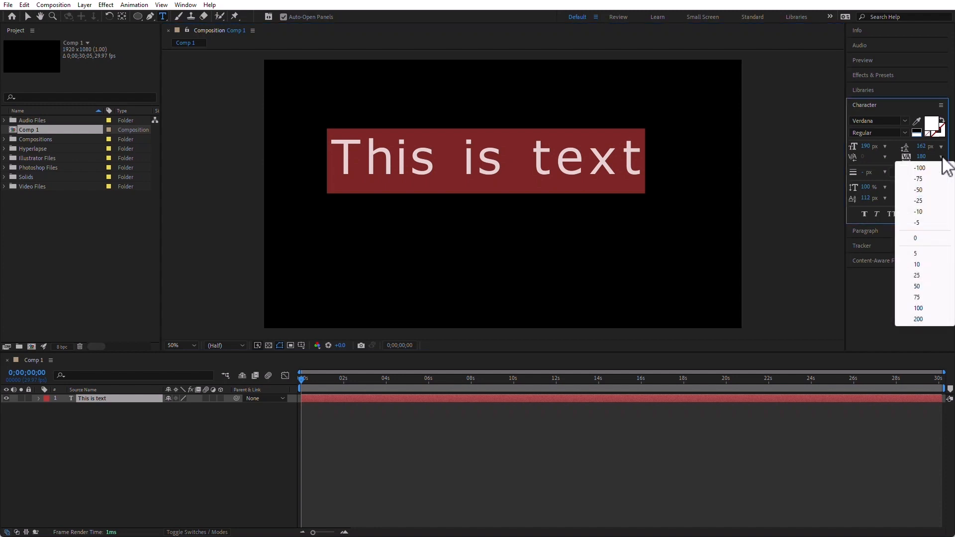
left_click(926, 239)
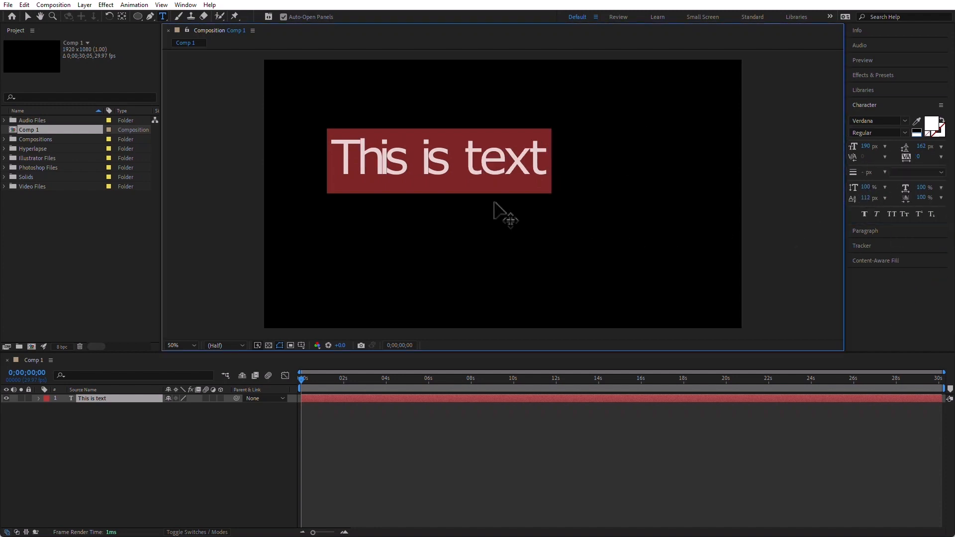
left_click(430, 165)
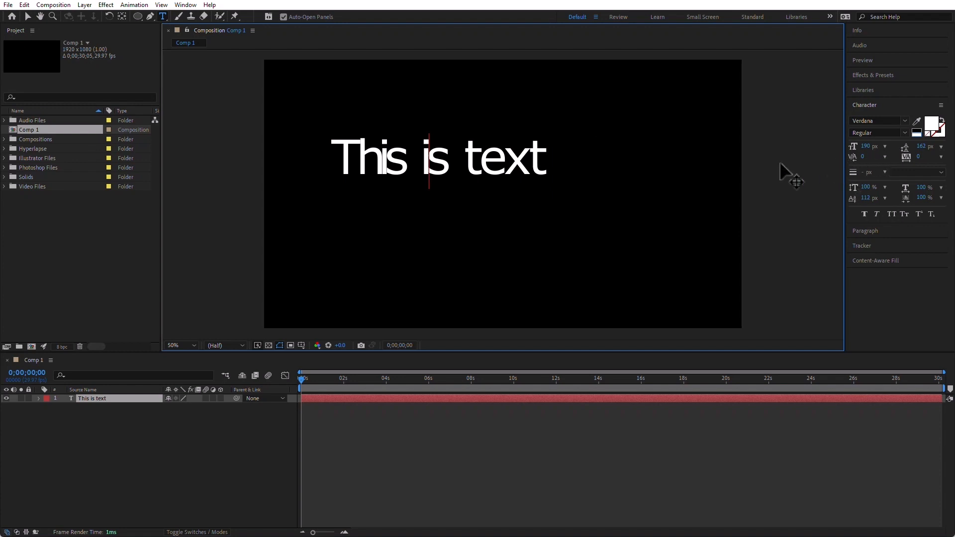
Widen the tracking of the entire text to about 71 and deselect the layer
key("ctrl+a")
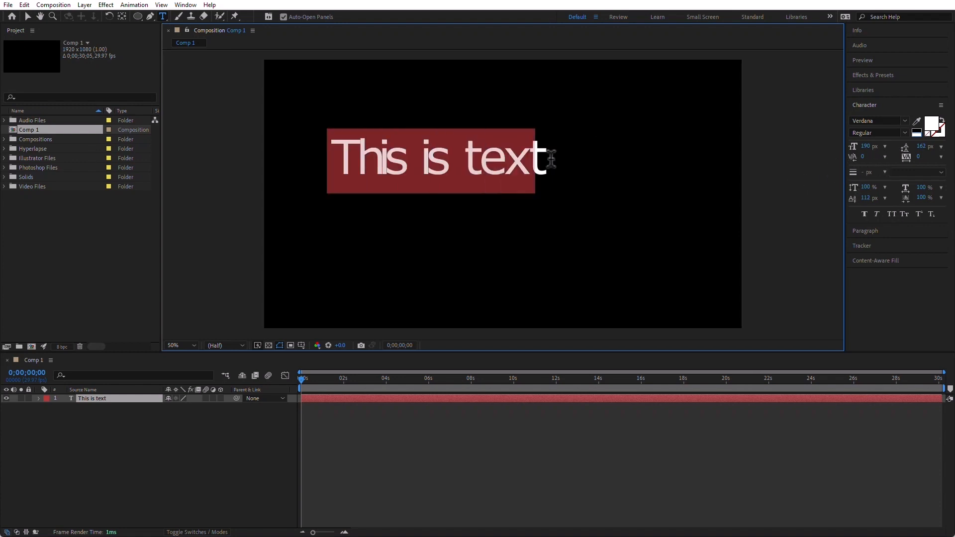
left_click(941, 157)
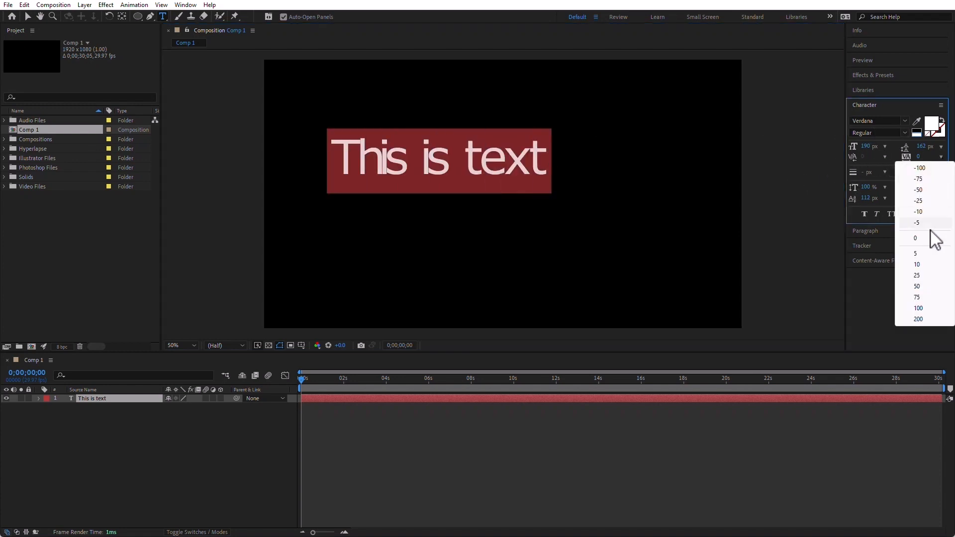
left_click(878, 169)
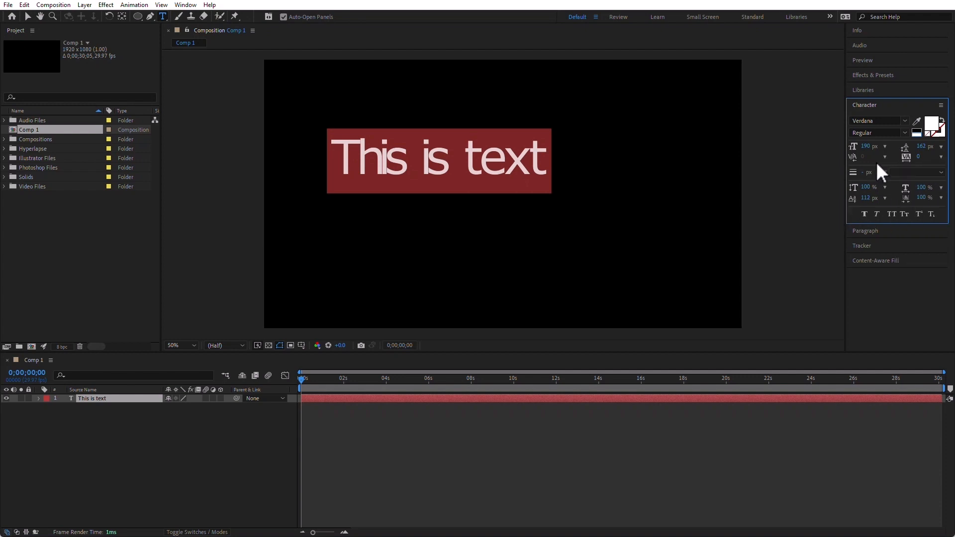
left_click_drag(919, 157, 945, 158)
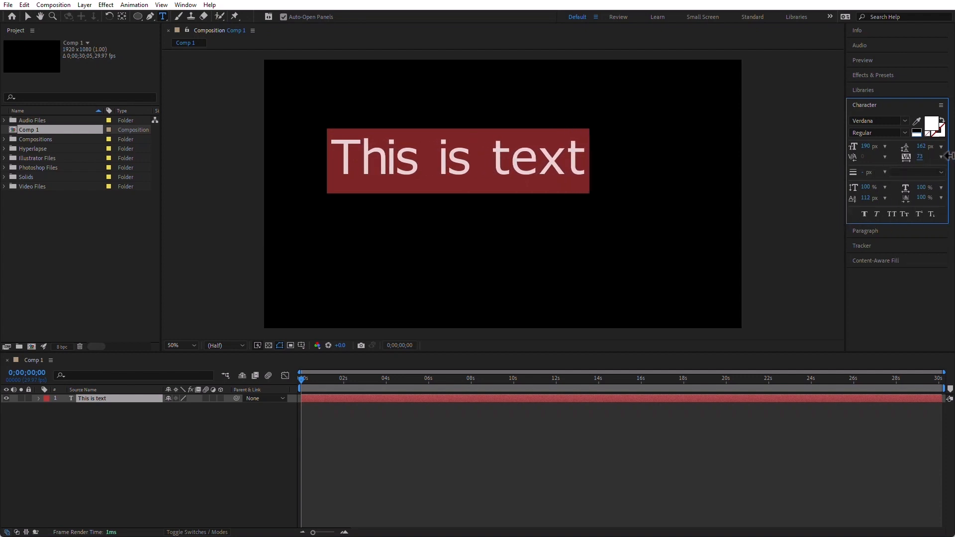
left_click(496, 440)
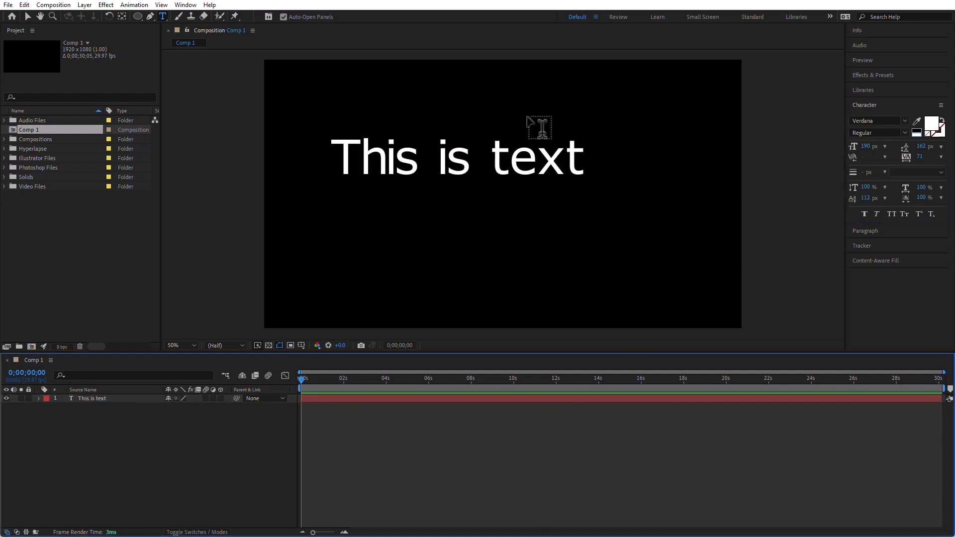
Show the paragraph settings and add the lines "Another line" and "yet a third line" below the existing text
left_click(868, 231)
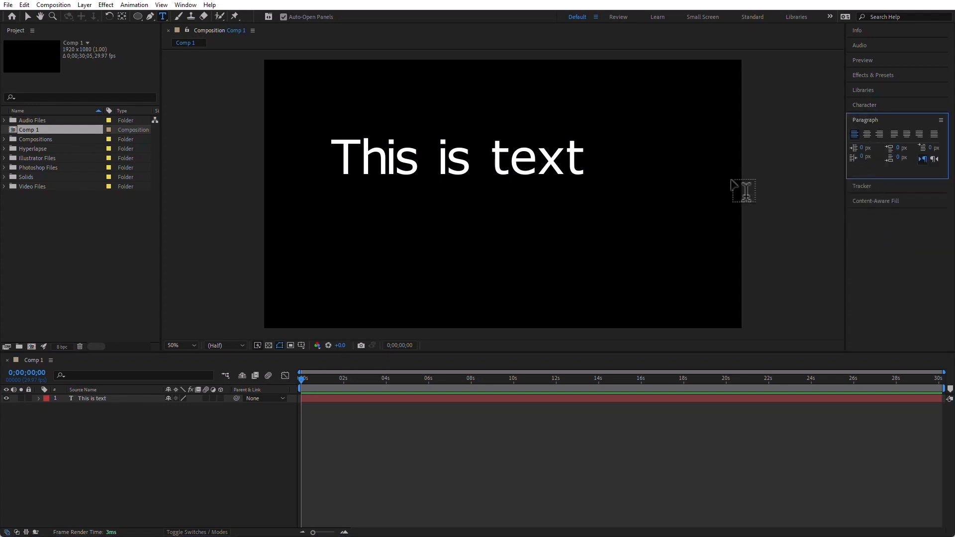
left_click(581, 157)
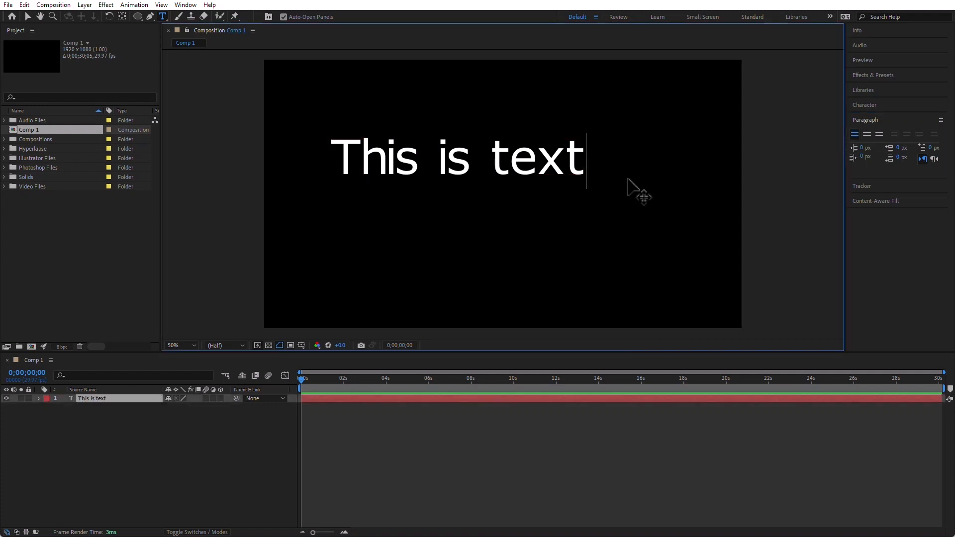
key("Return")
type("An")
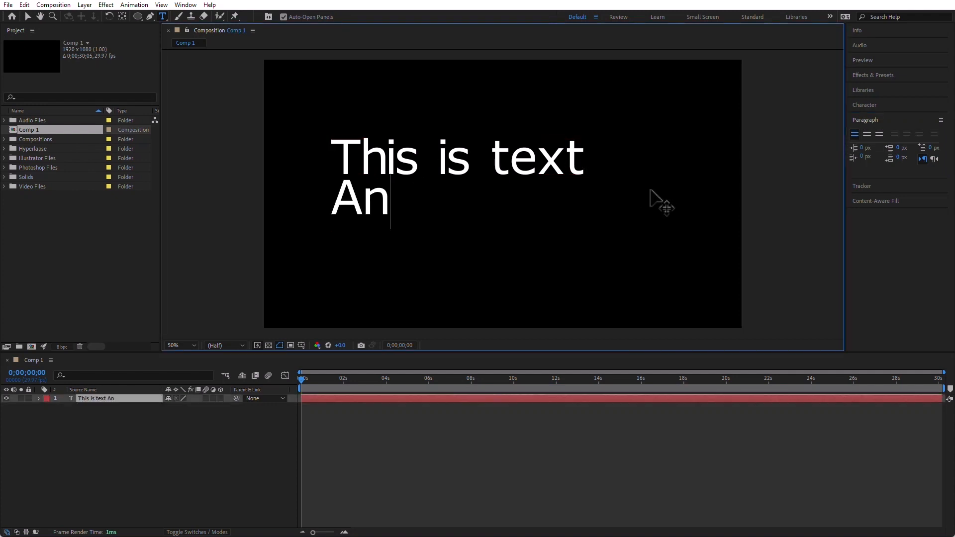
type("other line ")
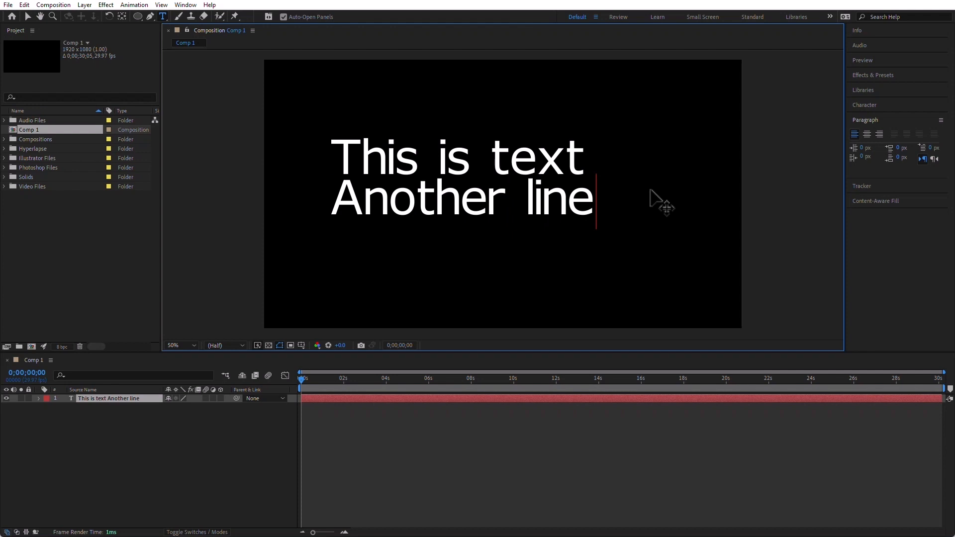
type("yet a th")
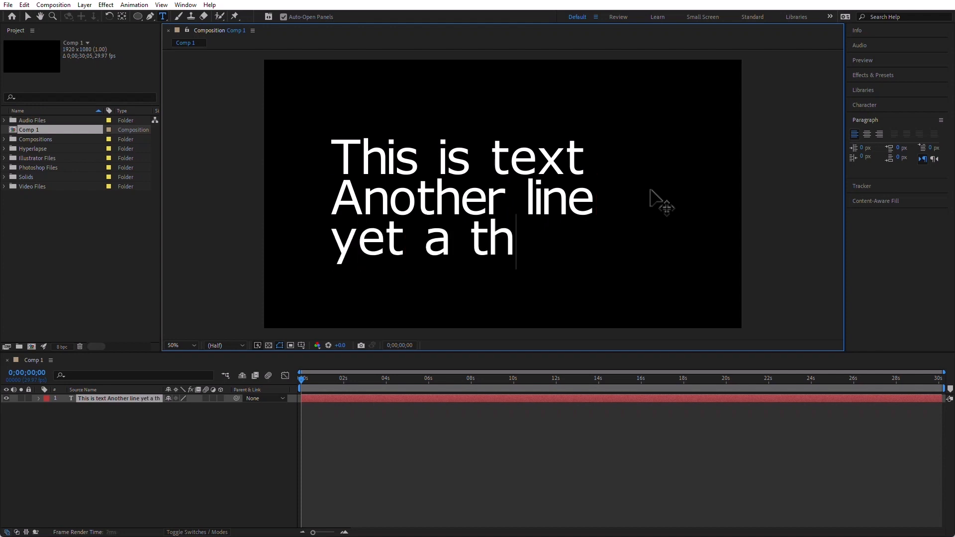
type("ird line")
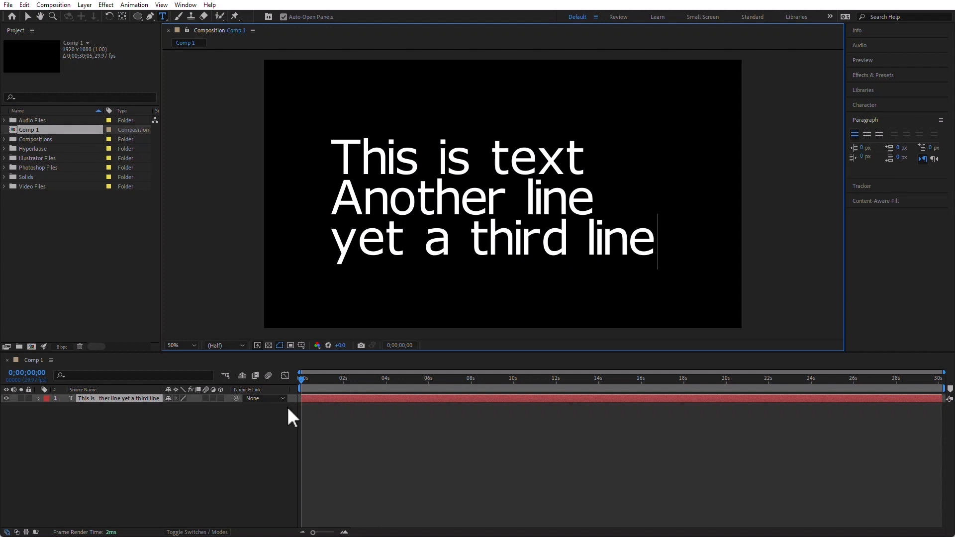
Right-align the whole three-line text layer after trying centre alignment, and move it back inside the frame
left_click(94, 404)
left_click(98, 397)
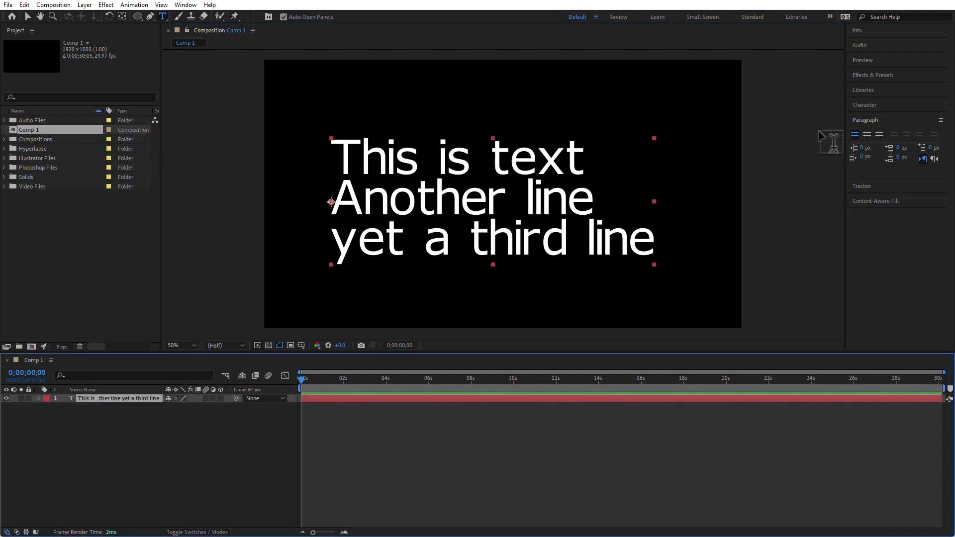
left_click(867, 134)
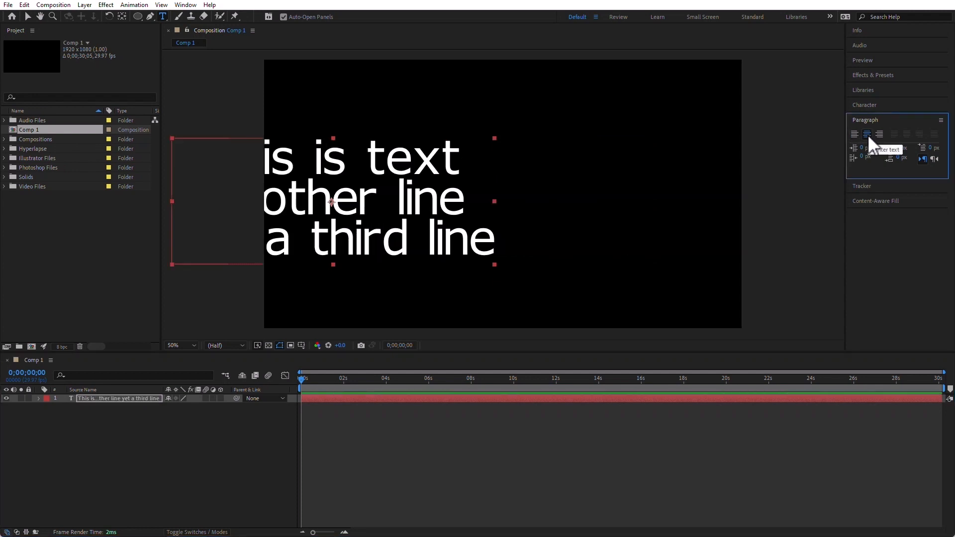
left_click(880, 133)
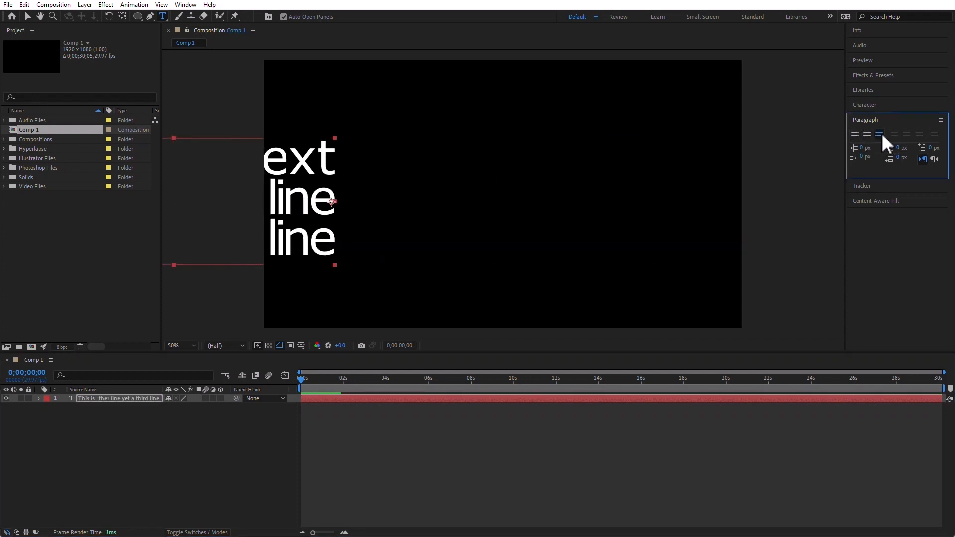
left_click(27, 17)
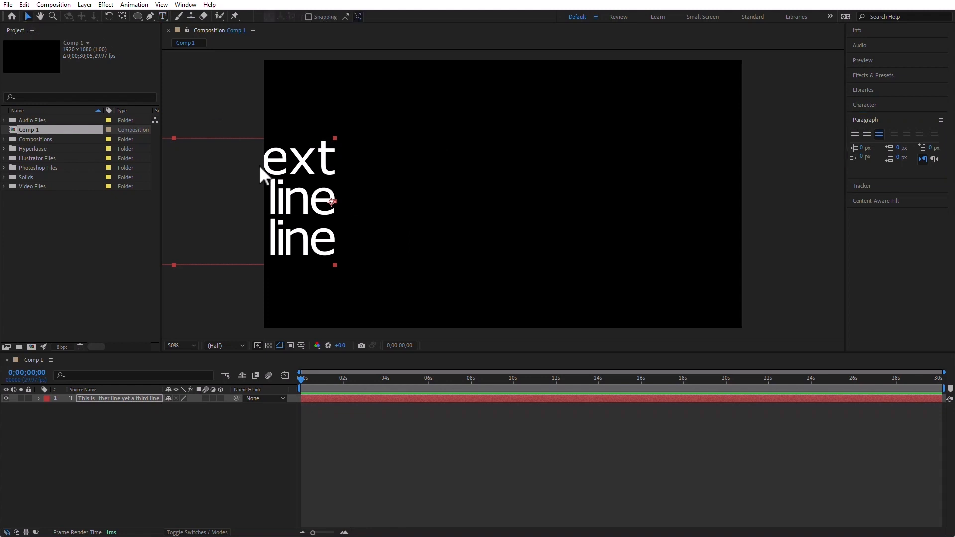
left_click_drag(291, 202, 666, 189)
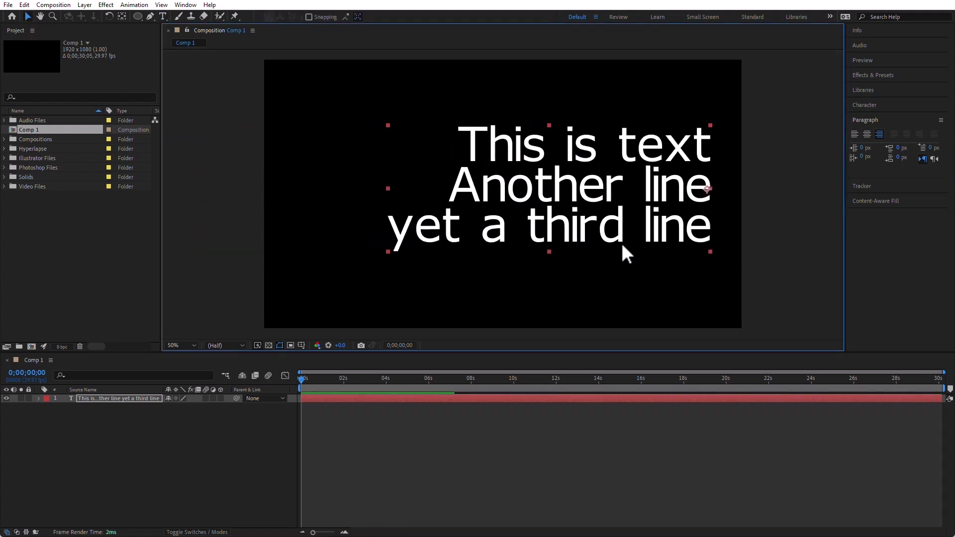
Try centre alignment on the text, restore right alignment and reposition the block near the middle of the frame
left_click(867, 133)
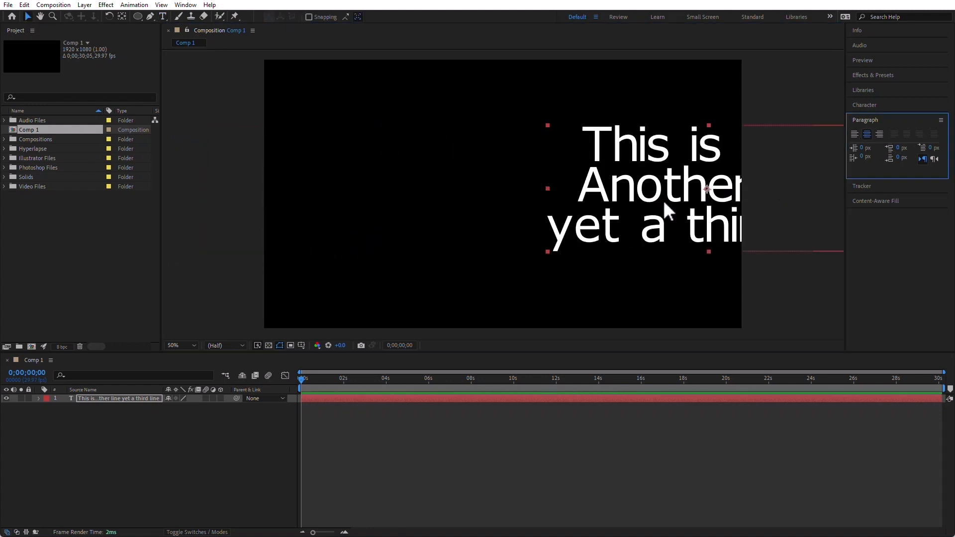
left_click_drag(667, 212, 491, 184)
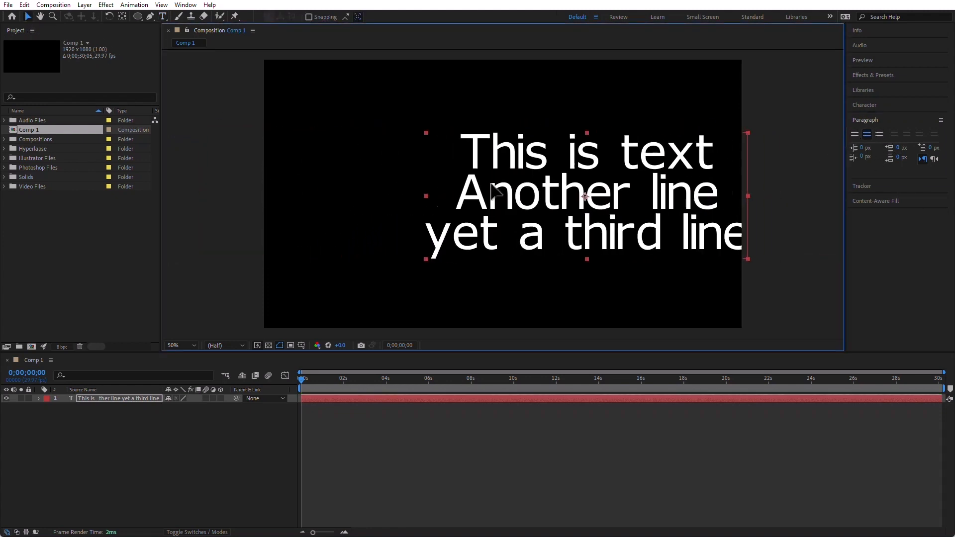
left_click(880, 134)
left_click_drag(411, 198, 563, 198)
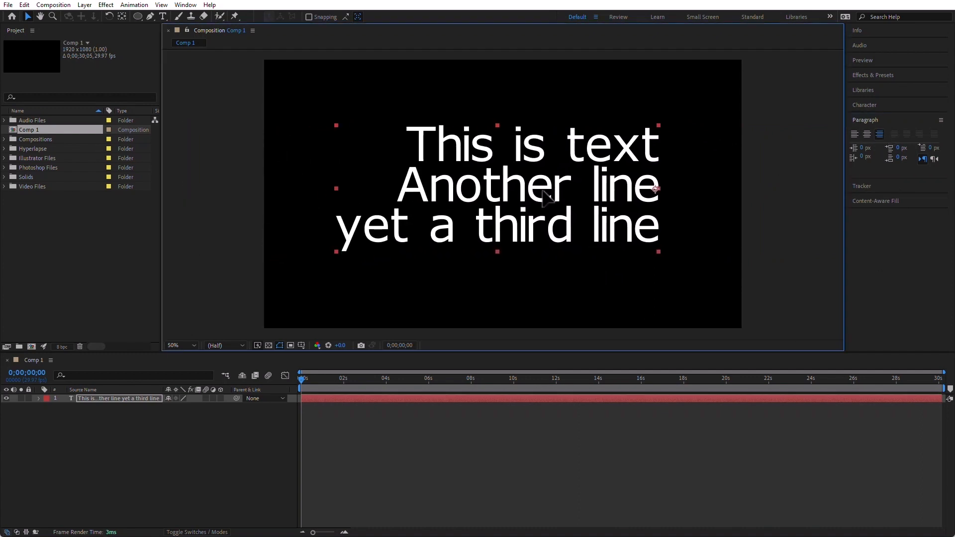
Open the three-line text layer for editing and select all of its characters
left_click(136, 446)
left_click(118, 398)
left_click(512, 156)
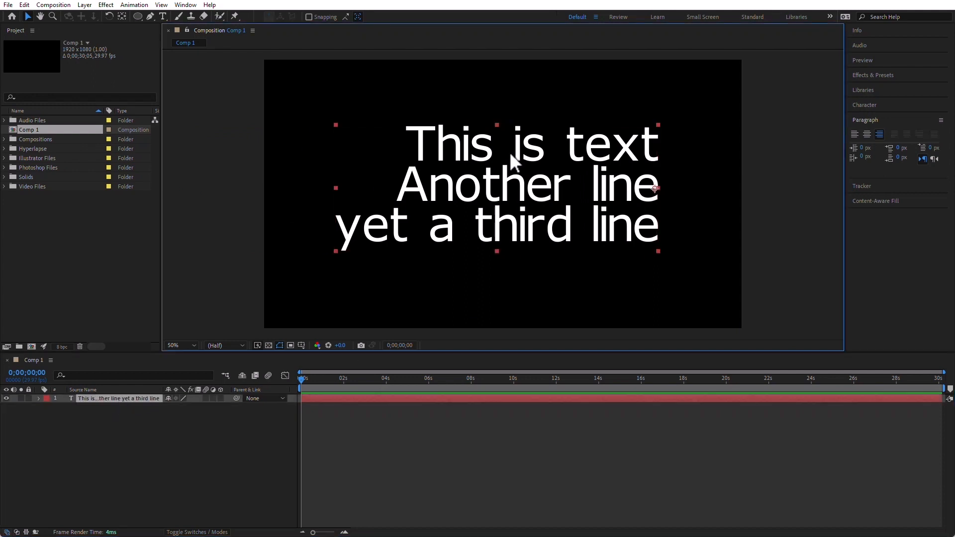
triple_click(497, 166)
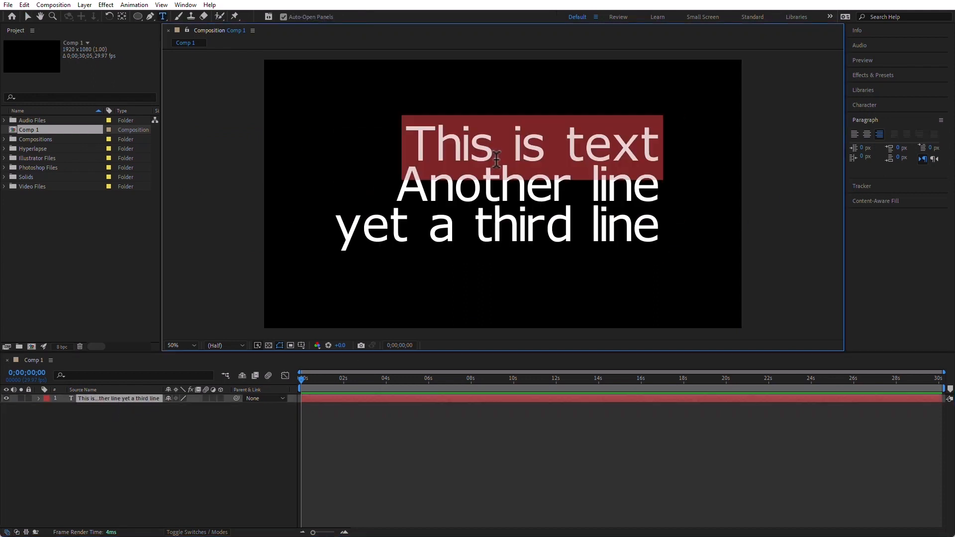
double_click(483, 180)
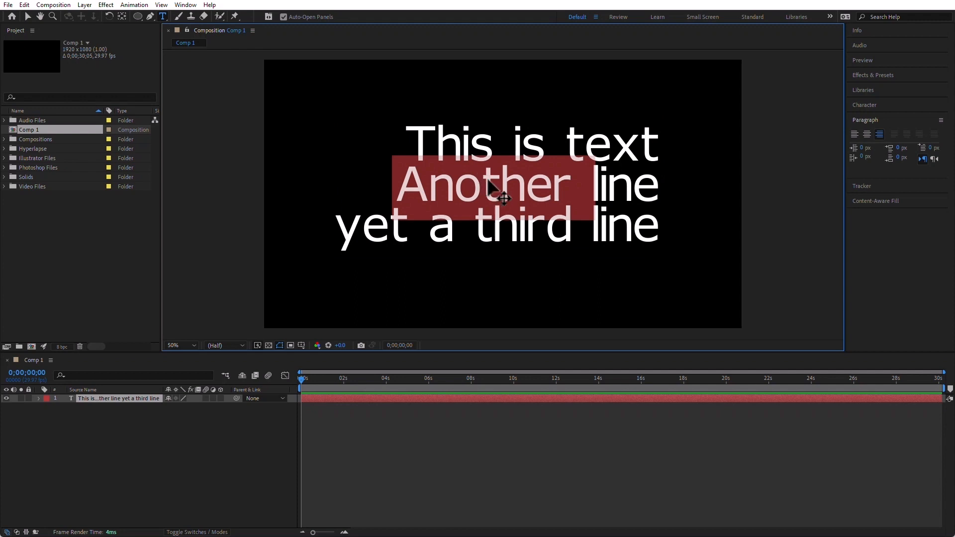
key("ctrl+a")
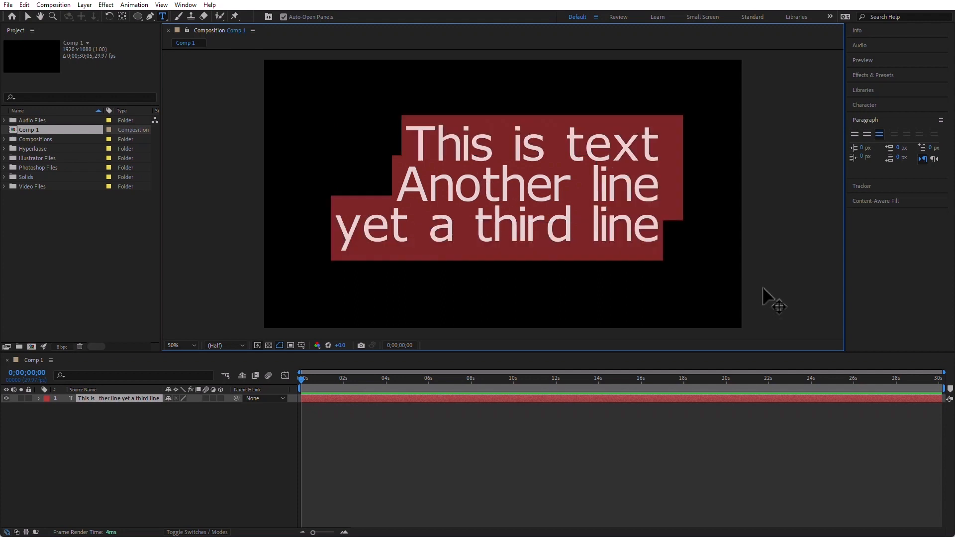
Left-align the three-line text after trying centre alignment, and move the block back to the middle of the frame
left_click(866, 134)
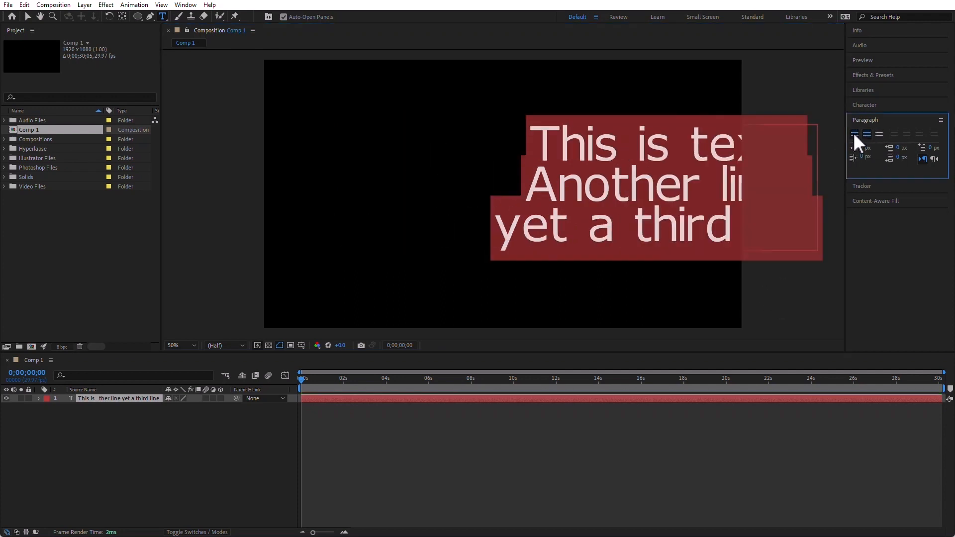
left_click(854, 134)
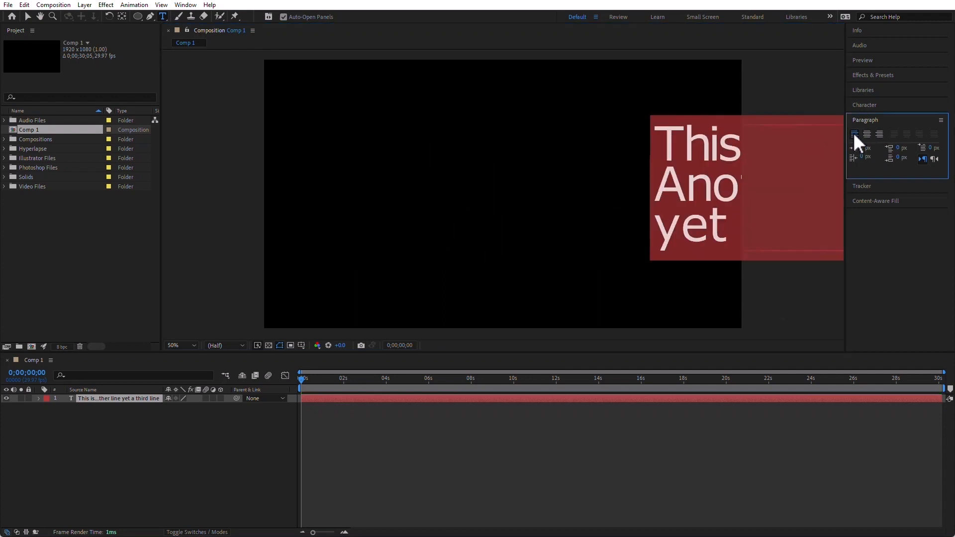
left_click(64, 446)
left_click(28, 16)
left_click(678, 145)
left_click_drag(539, 173, 405, 154)
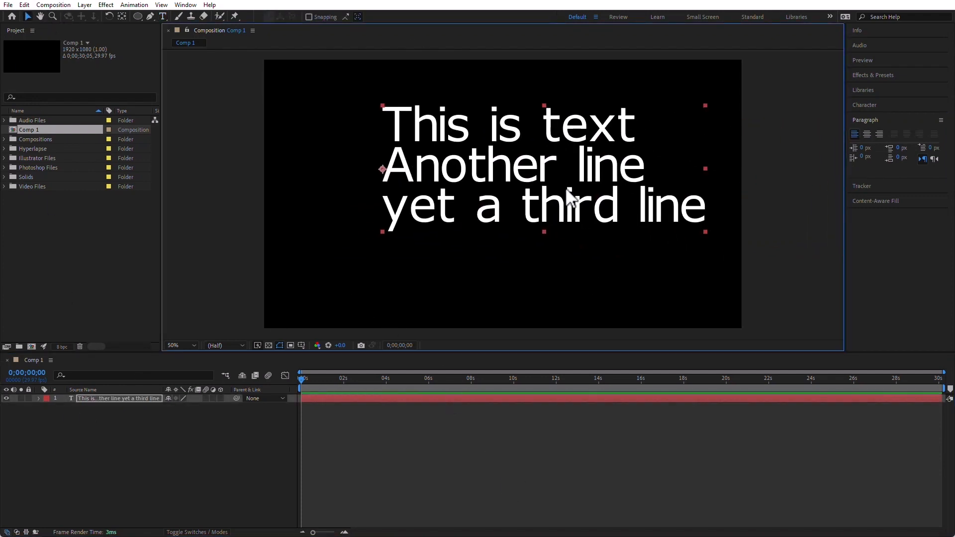
left_click_drag(542, 182, 527, 196)
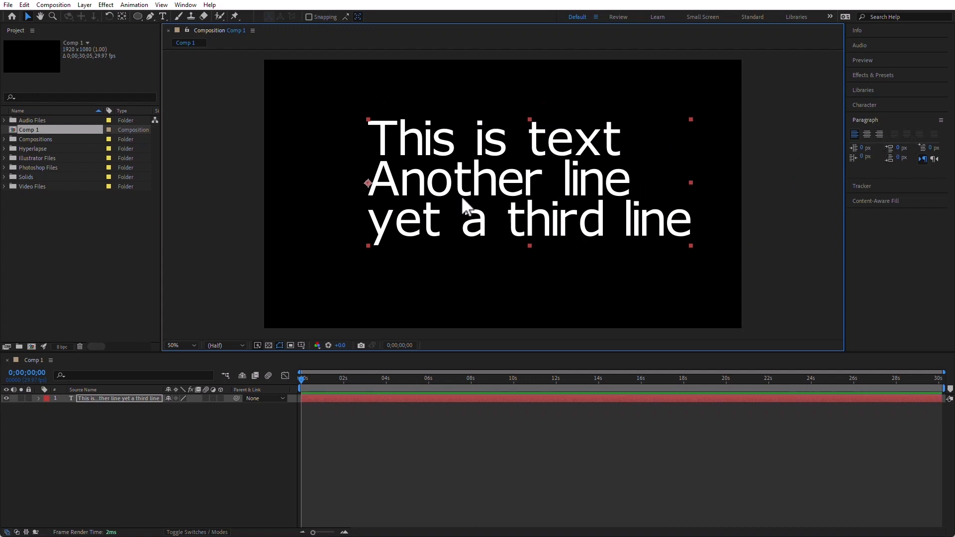
Select all characters of the text layer, try centre and right alignment, and restore left alignment
double_click(504, 186)
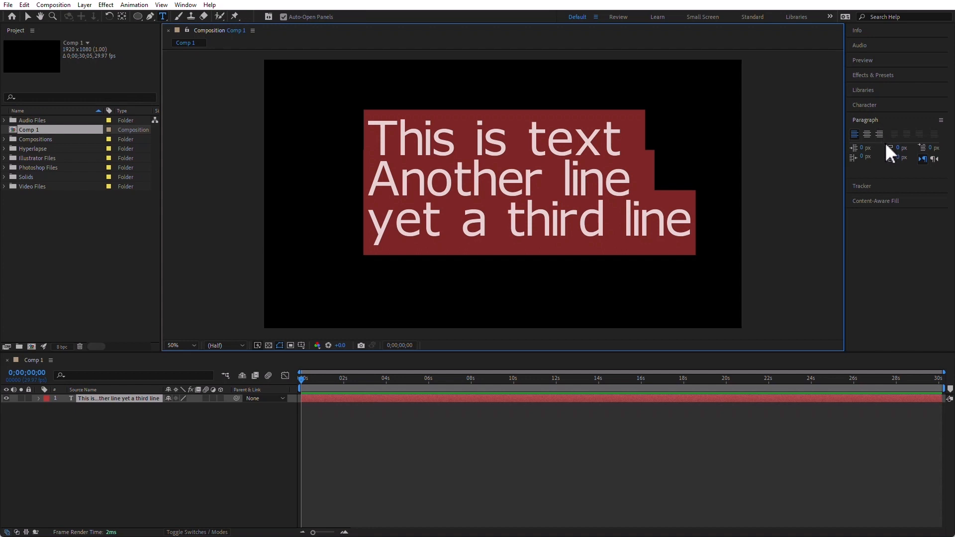
left_click(866, 134)
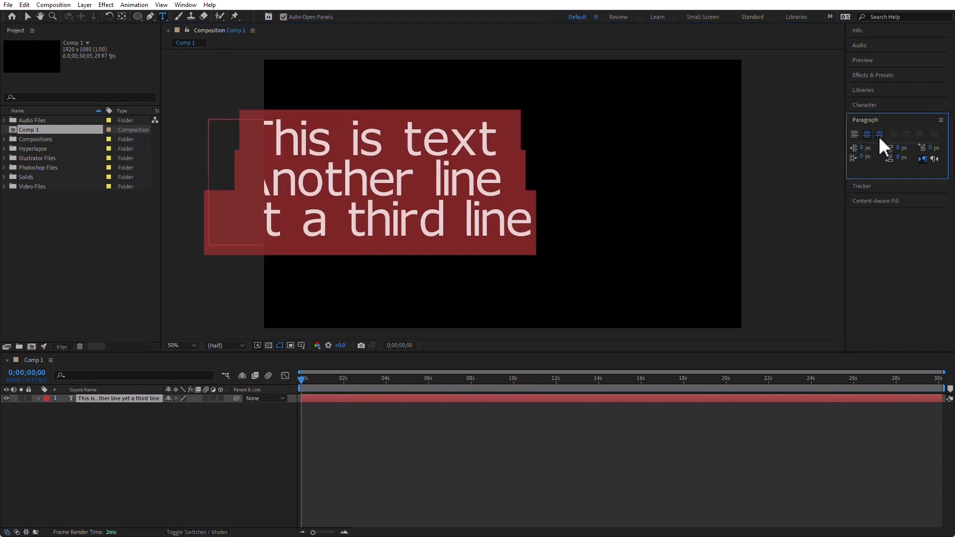
left_click(879, 134)
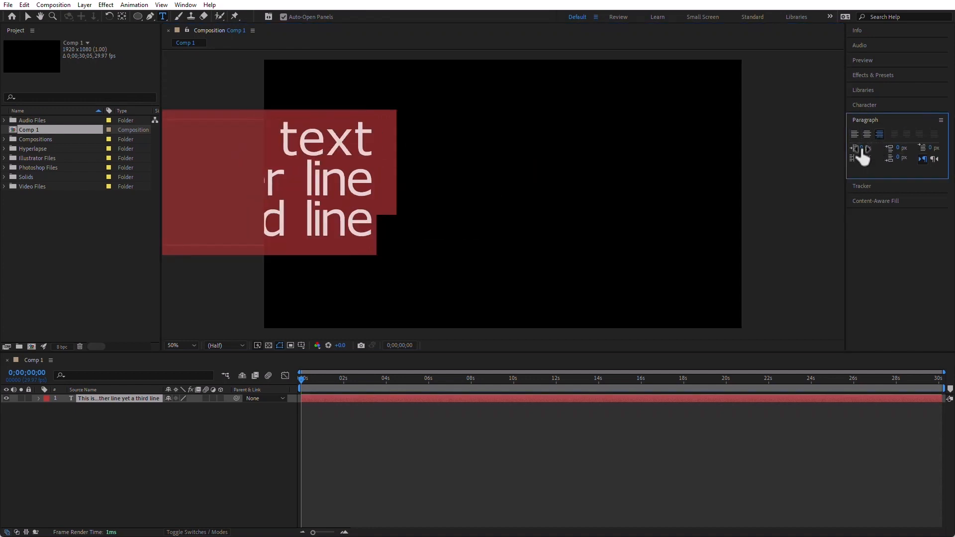
left_click(855, 134)
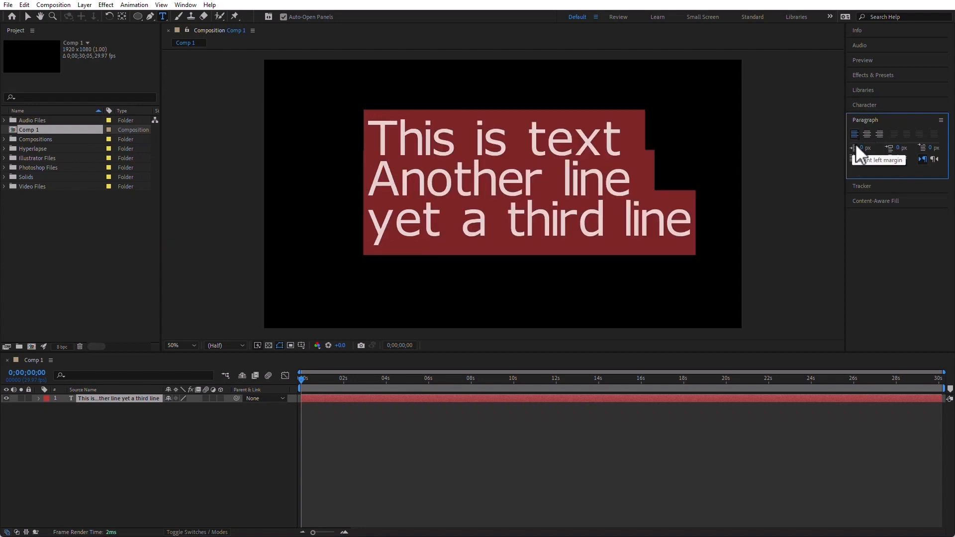
Adjust the whole text layer's left indent to 66 px, right indent to 4 px, space before paragraphs to 53 px and first-line indent to -144 px
left_click_drag(861, 147, 903, 150)
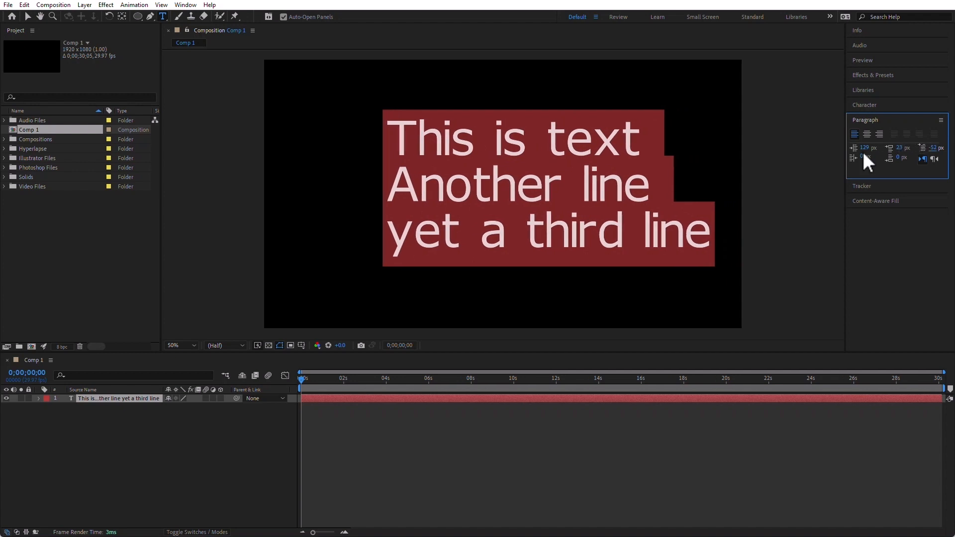
left_click(399, 138)
left_click(114, 426)
left_click(96, 397)
left_click_drag(864, 155, 785, 154)
mouse_move(855, 154)
left_mouse_down()
mouse_move(946, 148)
mouse_move(867, 160)
left_mouse_up()
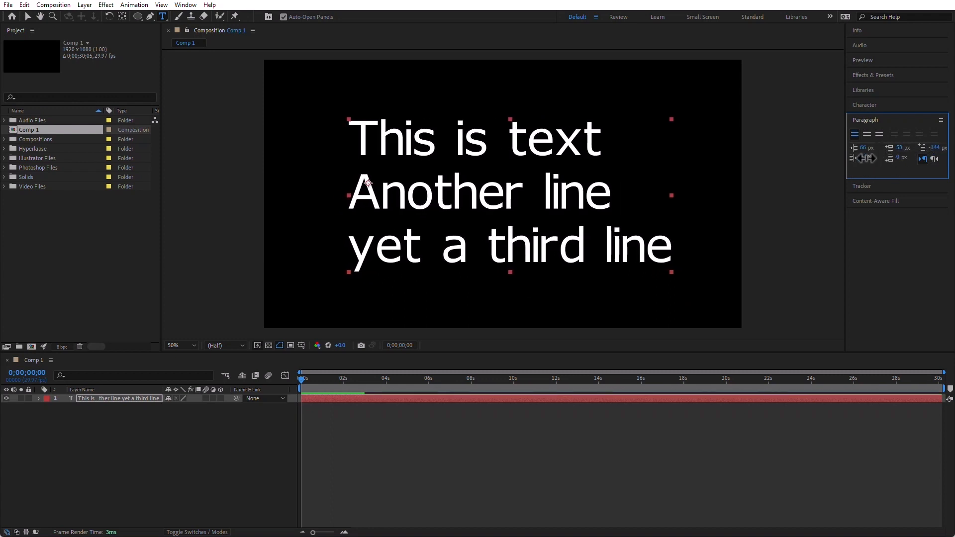
Give only the "This is text" line a left indent of 182 px, space before of 47 px and first-line indent of -191 px
left_click(360, 141)
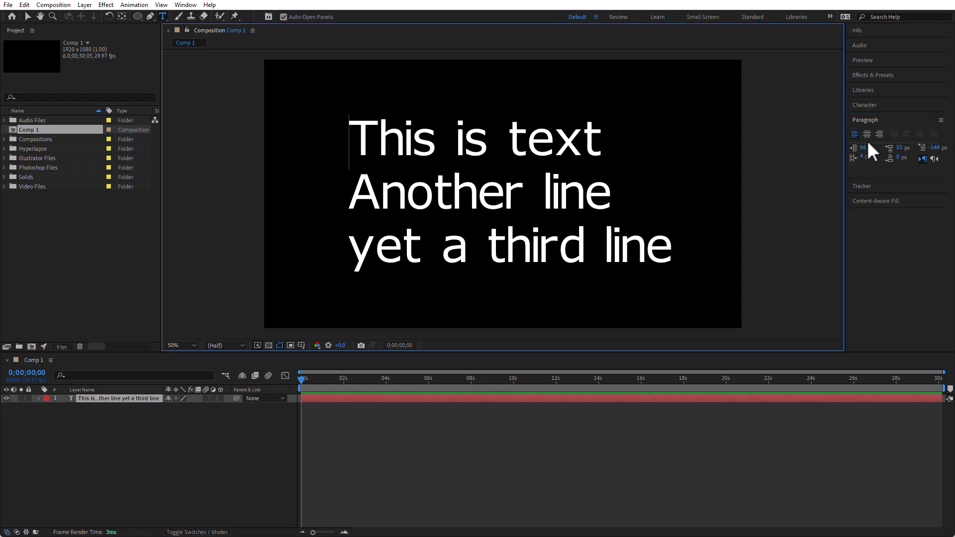
left_click_drag(861, 147, 918, 154)
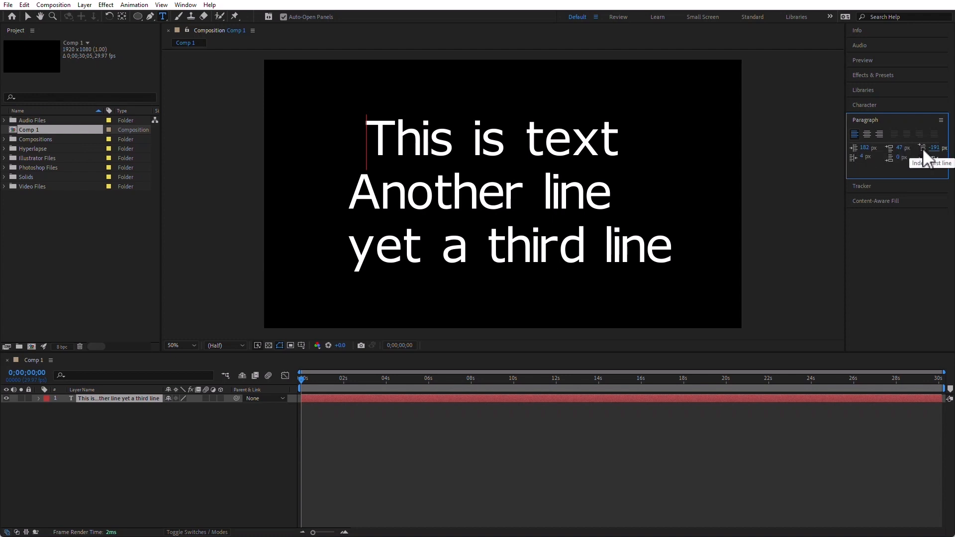
Select all three lines and set their left indent to 182 px and right indent to 0 px
left_click(378, 143)
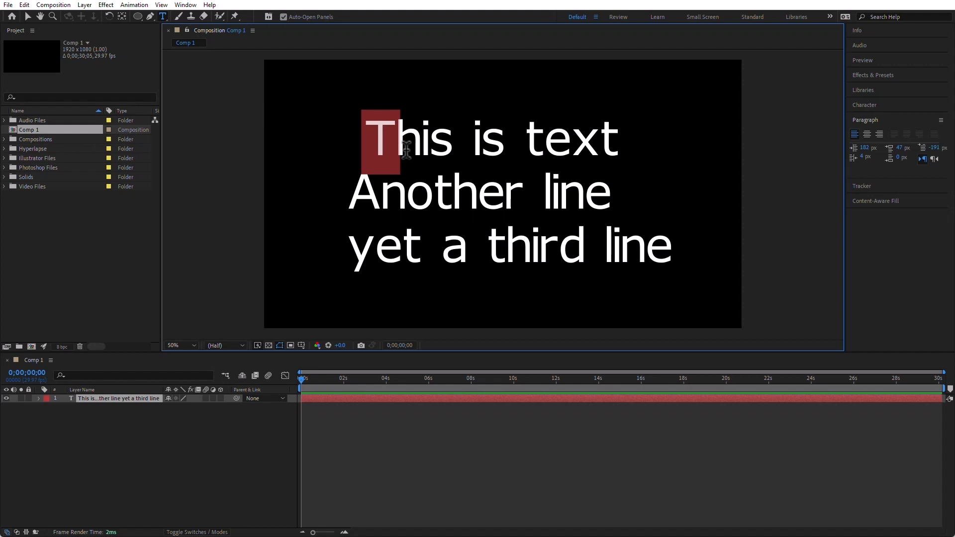
left_click_drag(407, 151, 692, 276)
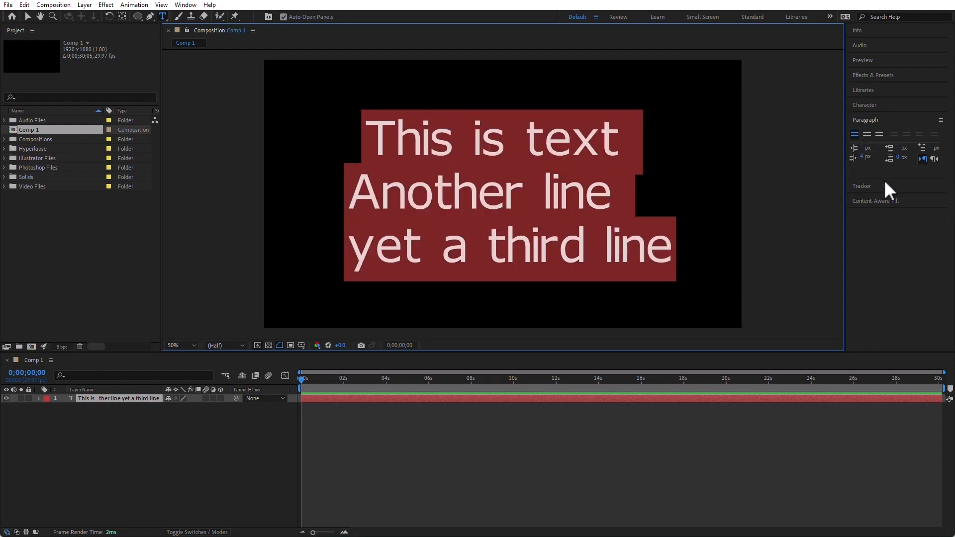
left_click(934, 159)
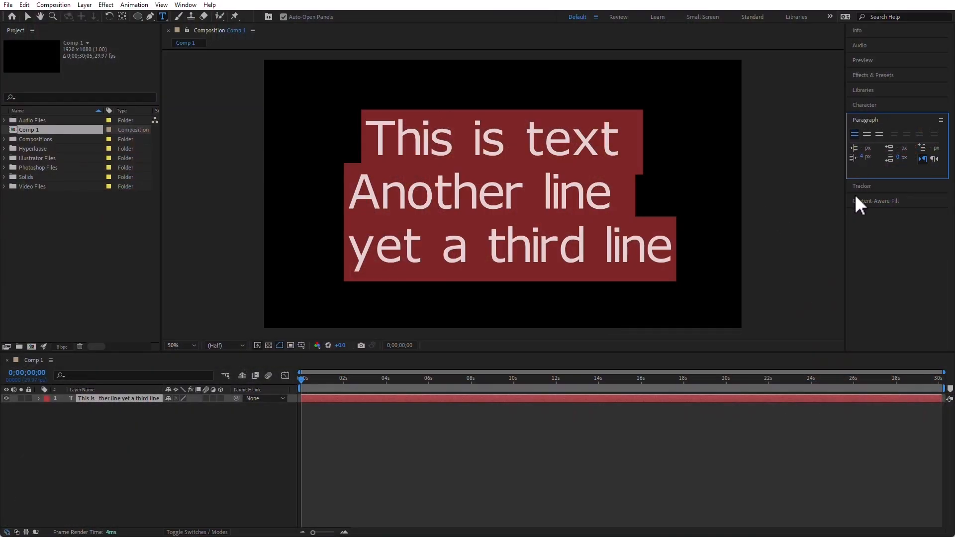
left_click(868, 148)
type("182")
key("Return")
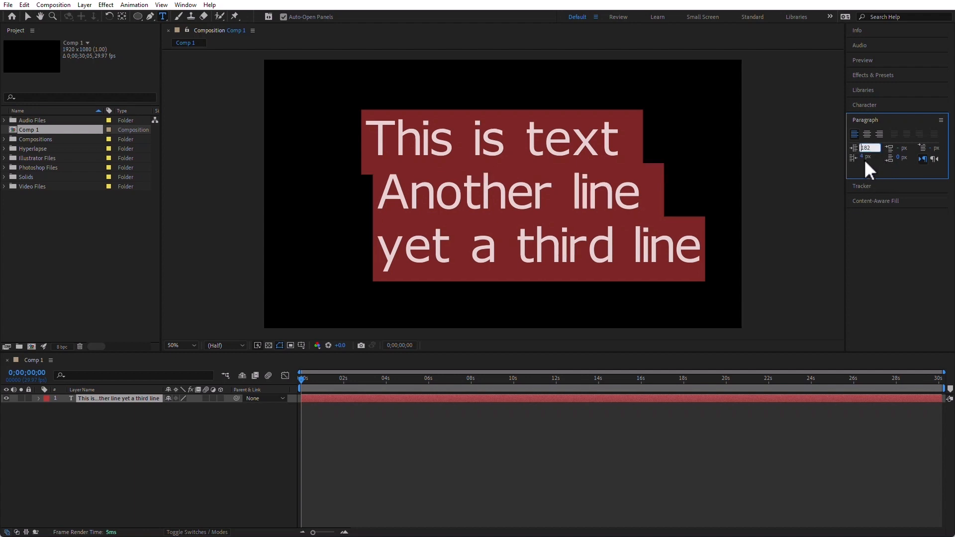
type("0")
key("Return")
Set the space before paragraph of the selected lines to 0 px
left_click(905, 147)
type("47")
key("Return")
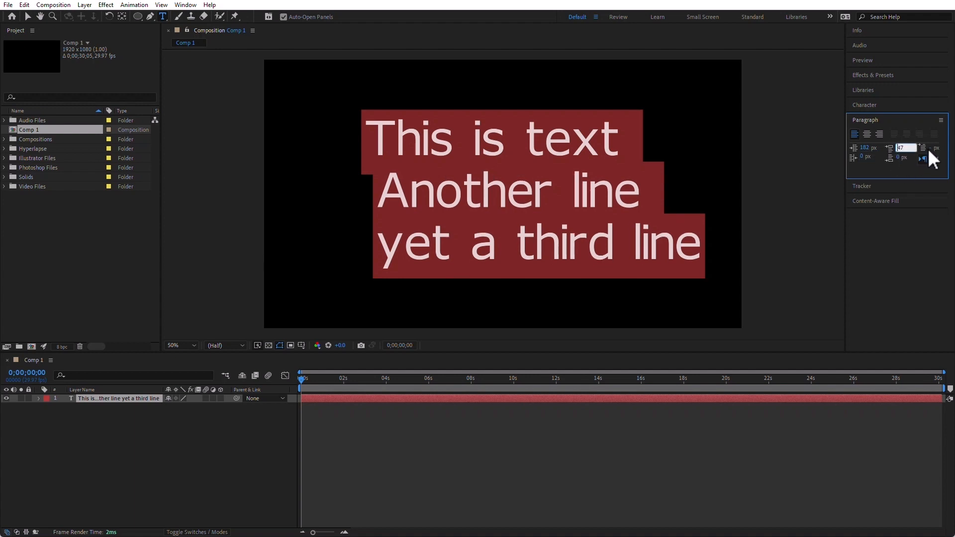
type("0")
key("Return")
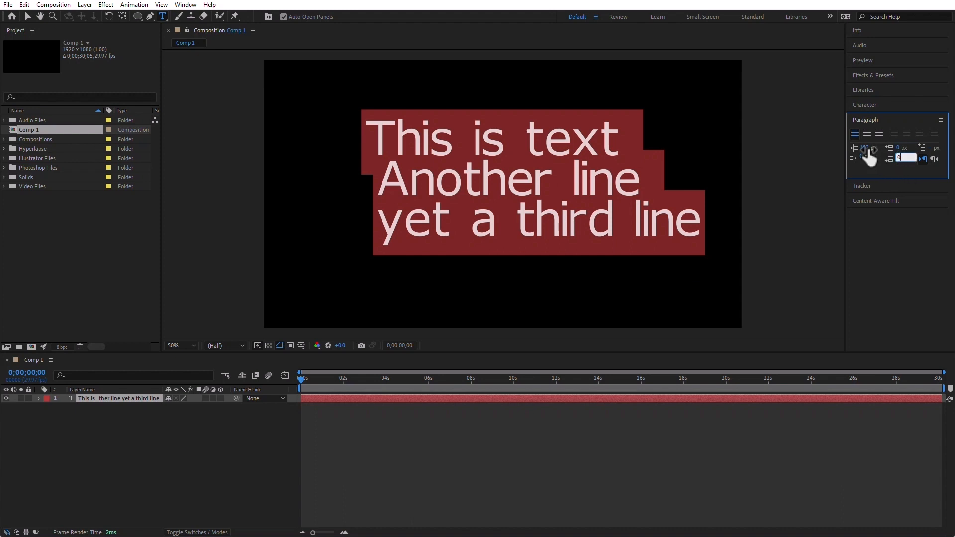
Set the selected lines' left indent to 0 px and their first-line indent to about -204 px
left_click(868, 149)
left_click(877, 201)
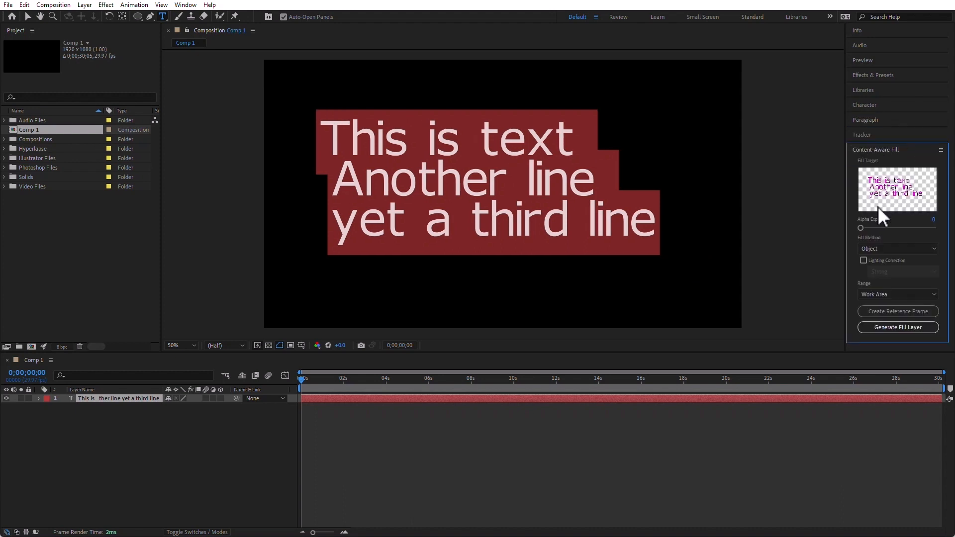
left_click(883, 135)
left_click(882, 120)
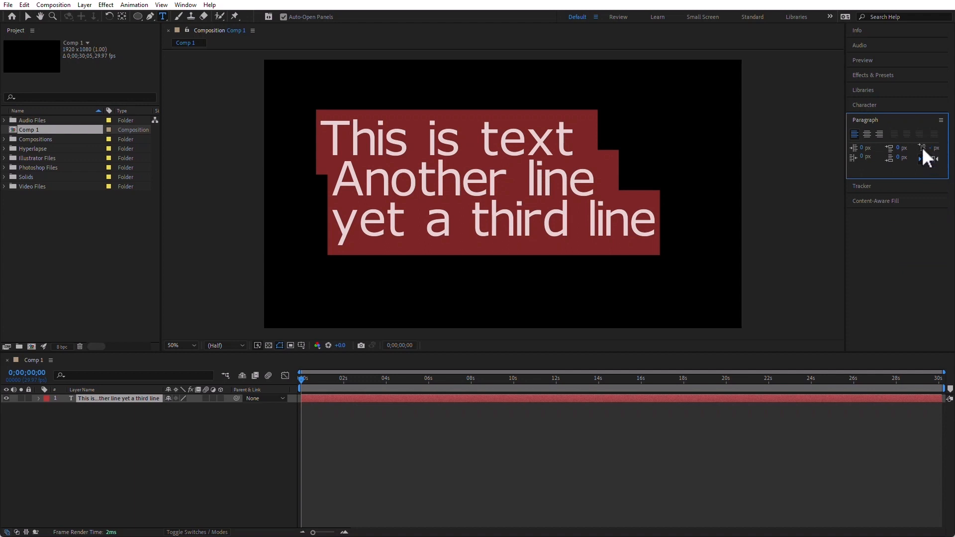
mouse_move(930, 149)
left_mouse_down()
mouse_move(943, 149)
mouse_move(926, 149)
left_mouse_up()
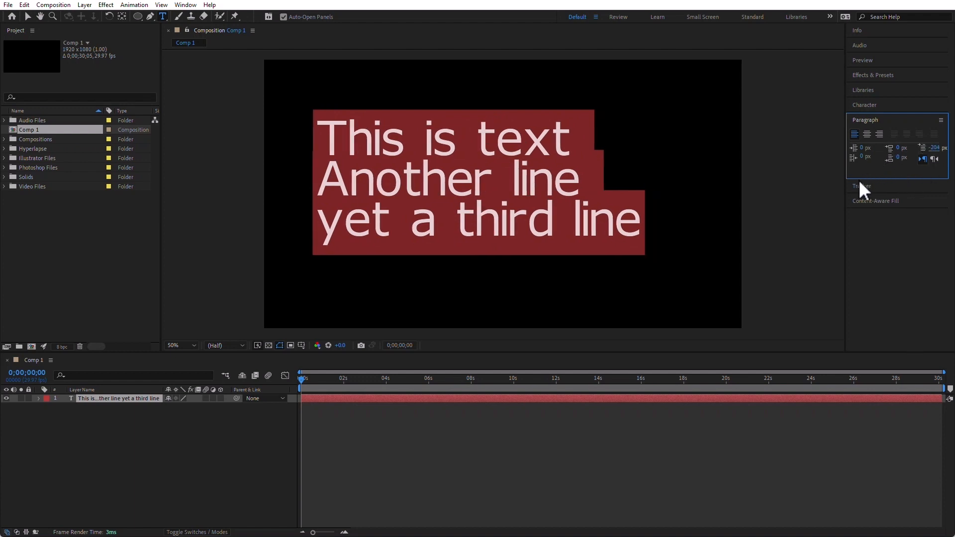
Try centre and right alignment on the selected lines and return them to left alignment
left_click(868, 135)
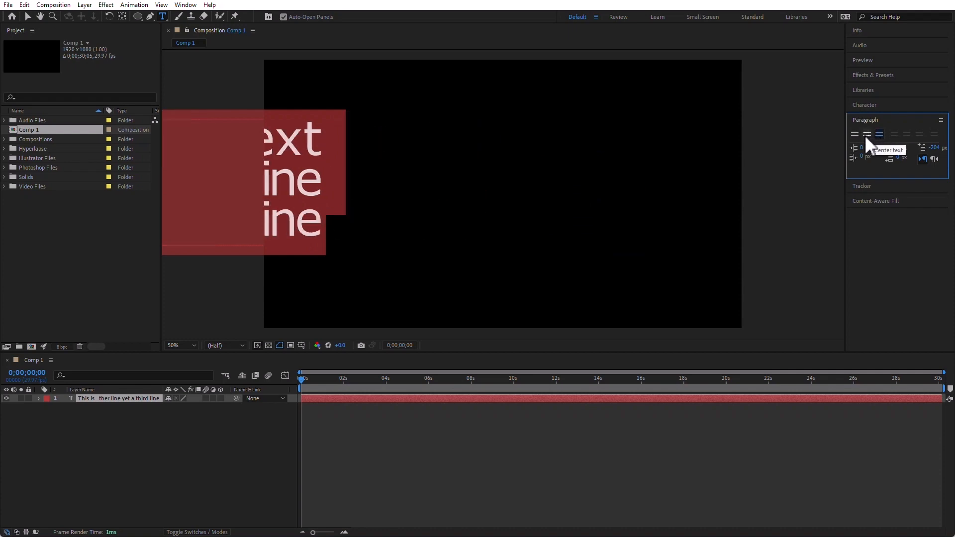
left_click(854, 134)
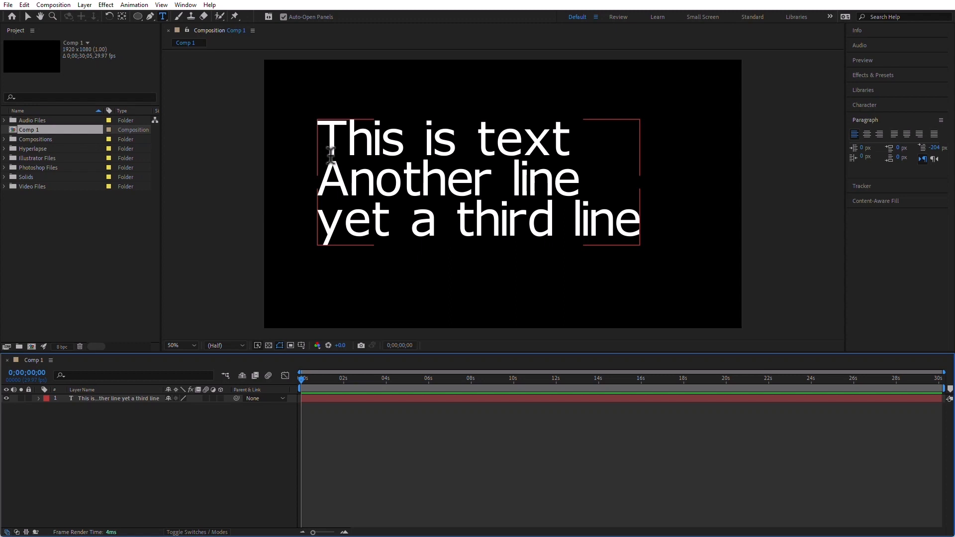
Set the first-line indent of only the "This is text" line to about -77 px
left_click(328, 134)
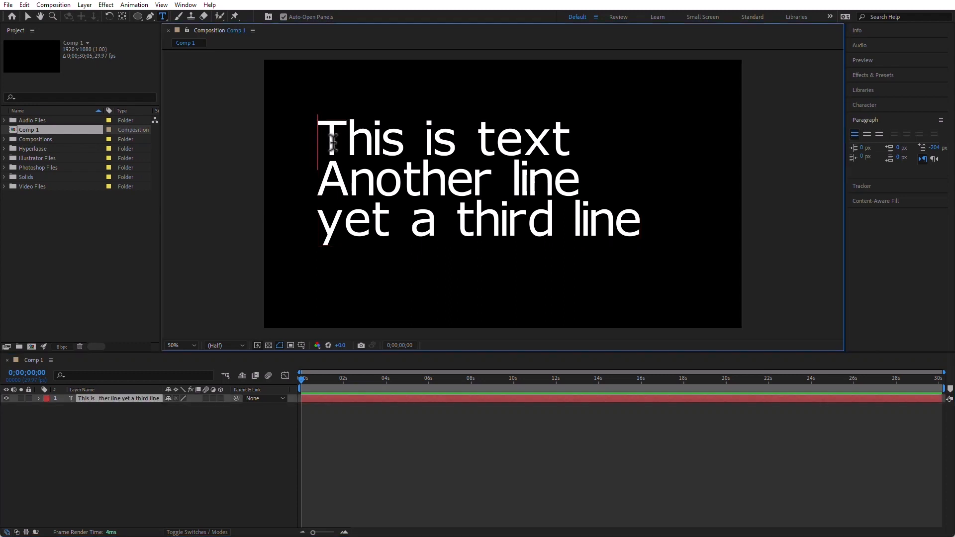
left_click_drag(934, 148, 951, 148)
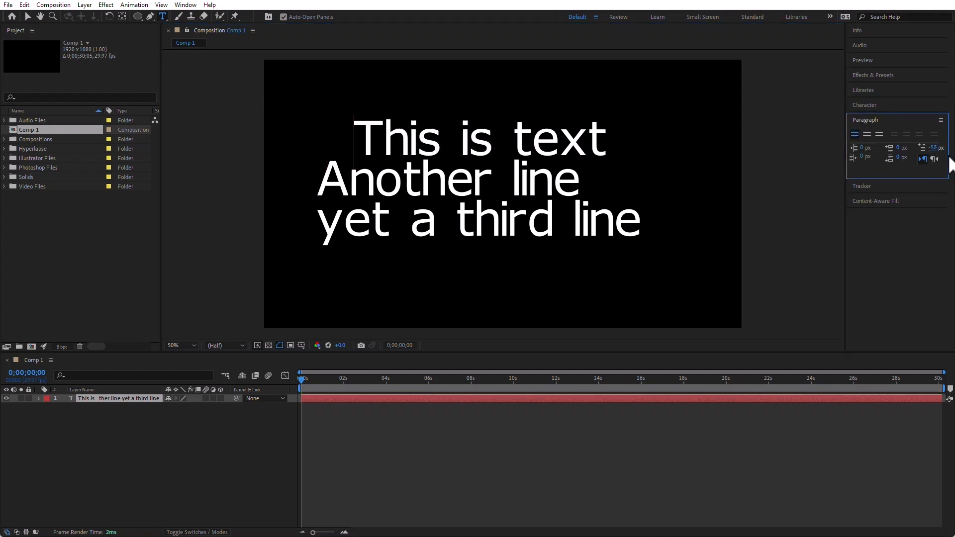
mouse_move(932, 147)
left_mouse_down()
mouse_move(900, 148)
mouse_move(925, 149)
left_mouse_up()
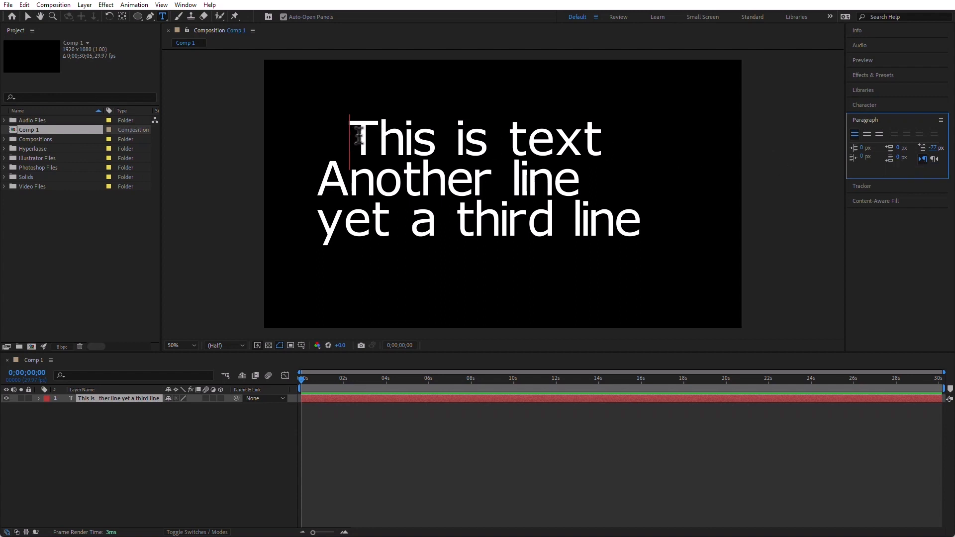
Delete the three-line text layer and draw a paragraph text box covering most of the frame
left_click(101, 398)
key("Delete")
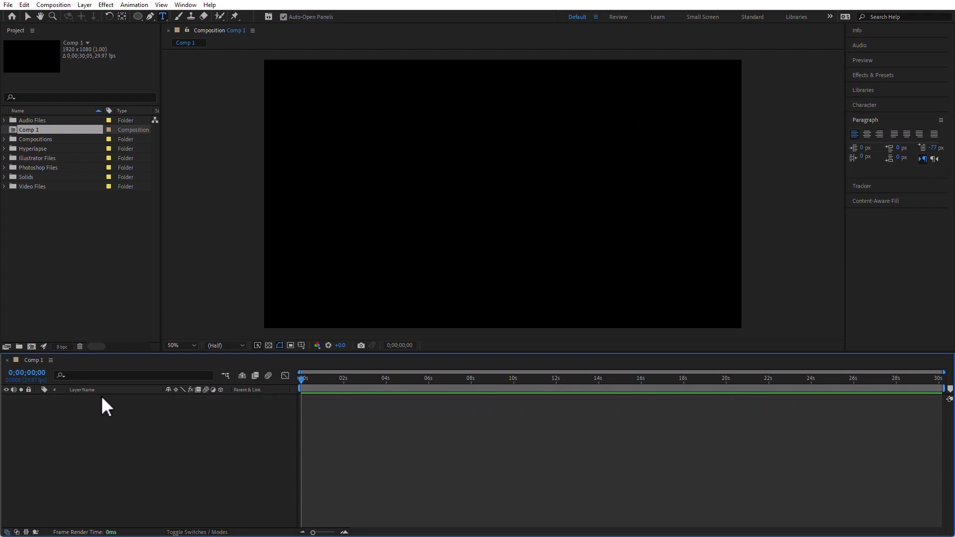
left_click(162, 17)
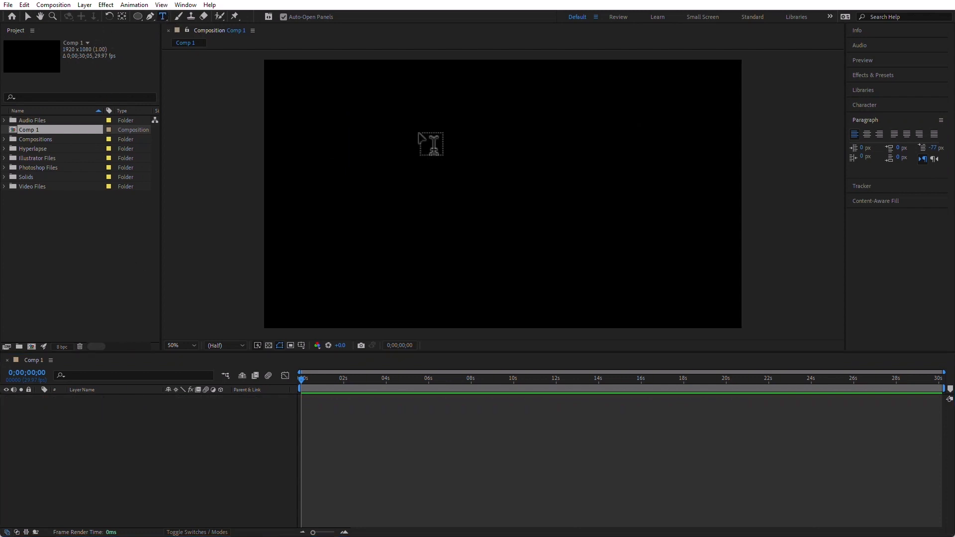
left_click_drag(333, 90, 676, 295)
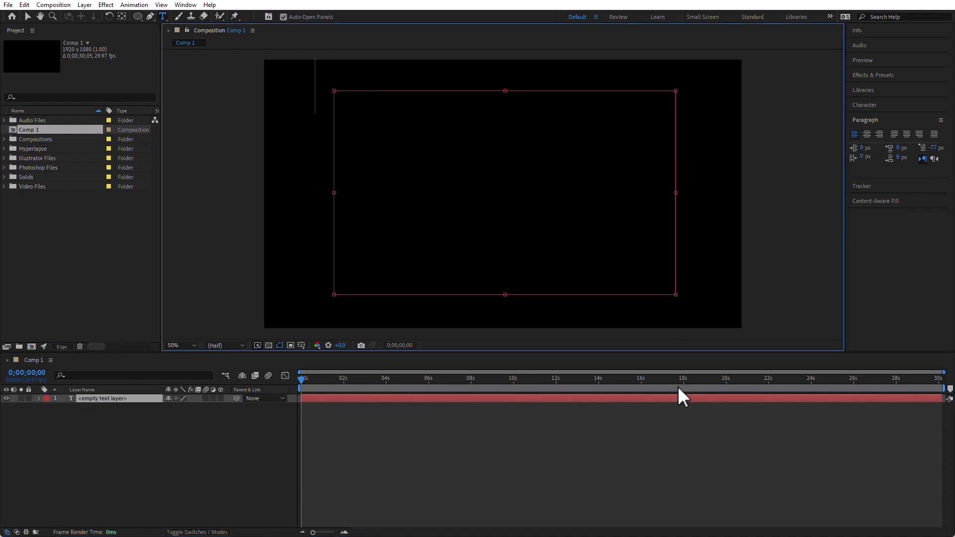
Set the first-line indent to 0 px and enter "I will type mopre than one paragraph" in the text box
left_click(933, 147)
key("Return")
type("I wil")
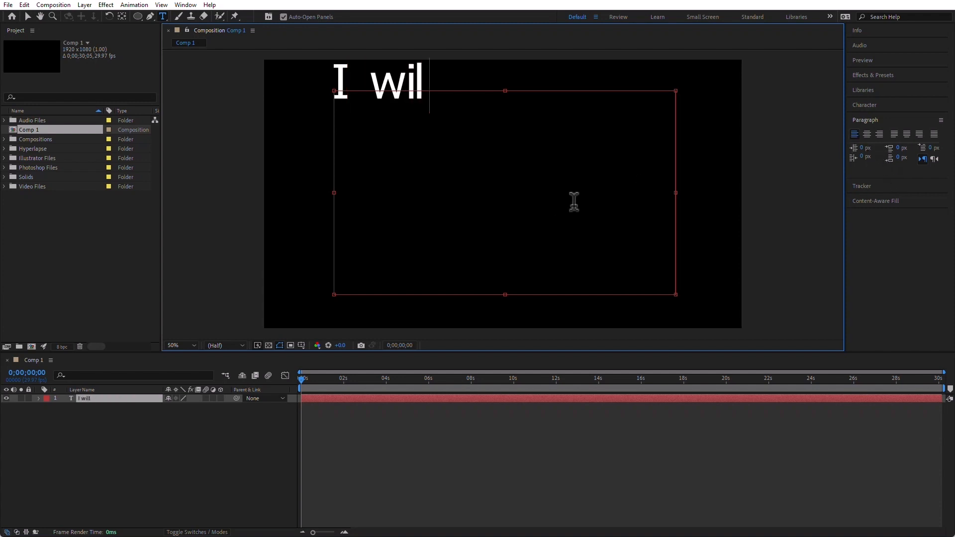
type("l type m")
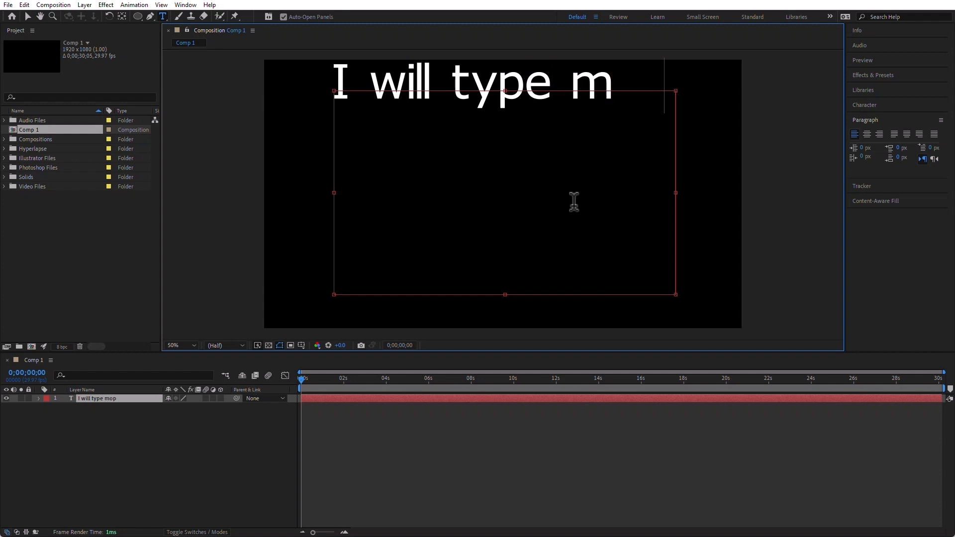
type("opre than one paragraph")
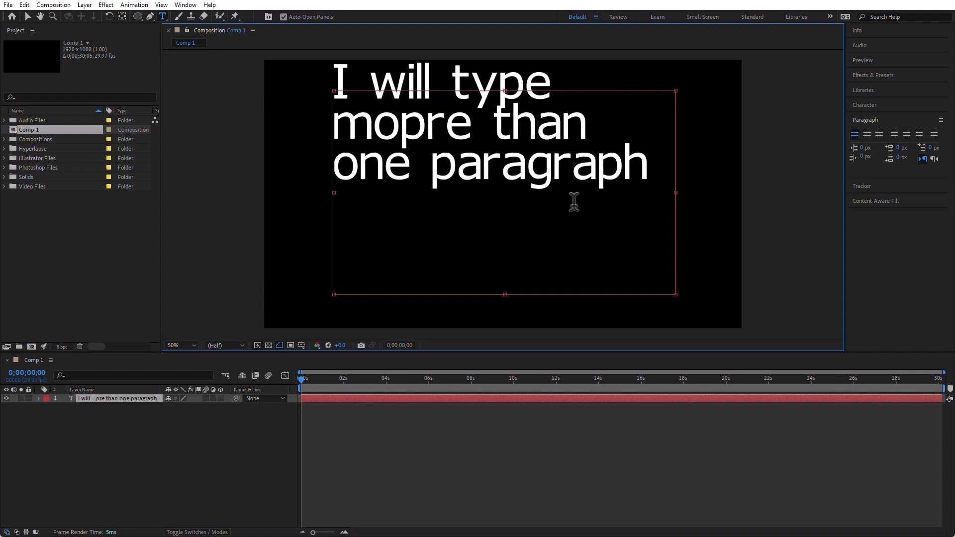
key("Return")
type("nand")
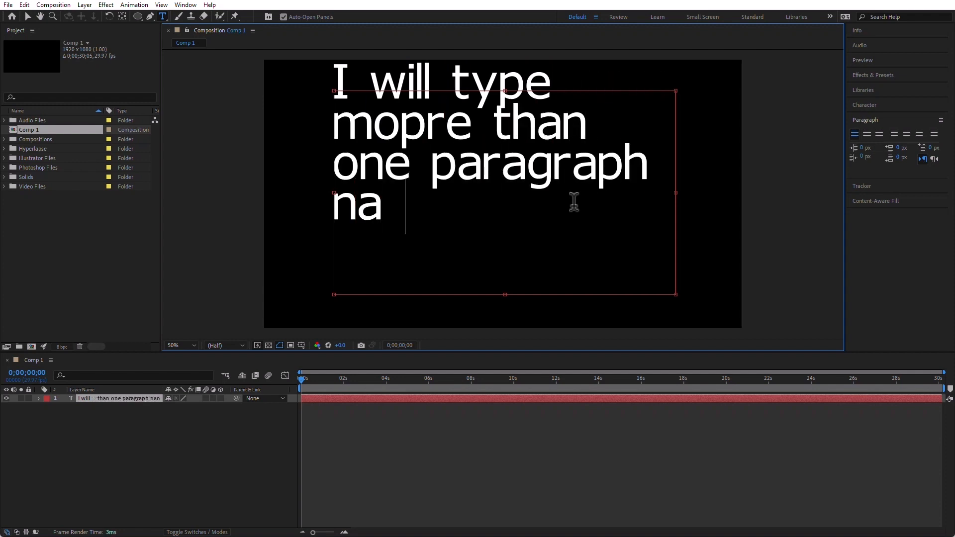
key("BackSpace")
key("BackSpace")
key("BackSpace")
key("BackSpace")
key("BackSpace")
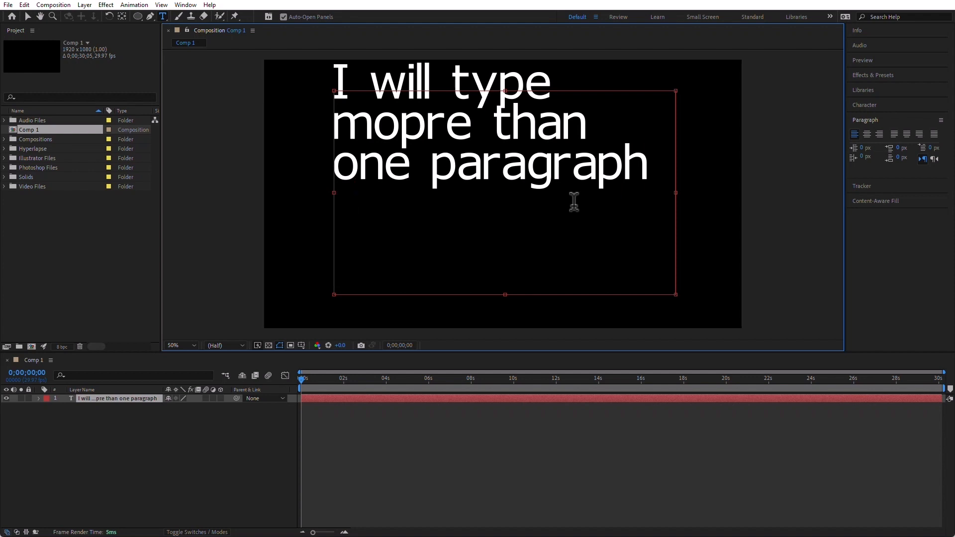
Add a second paragraph reading "And then I will type even more" after a blank line in the text box
key("Return")
key("Return")
type("And then I")
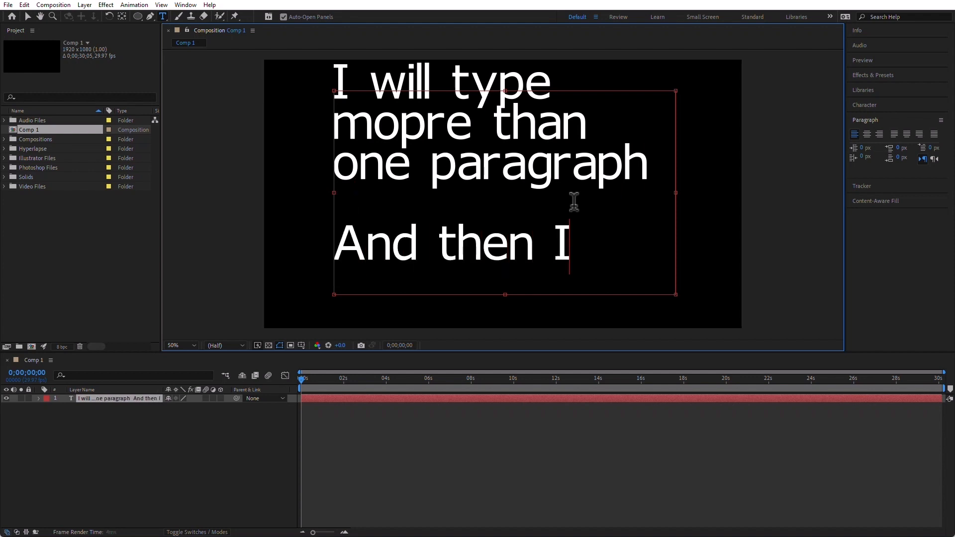
type(" will type even")
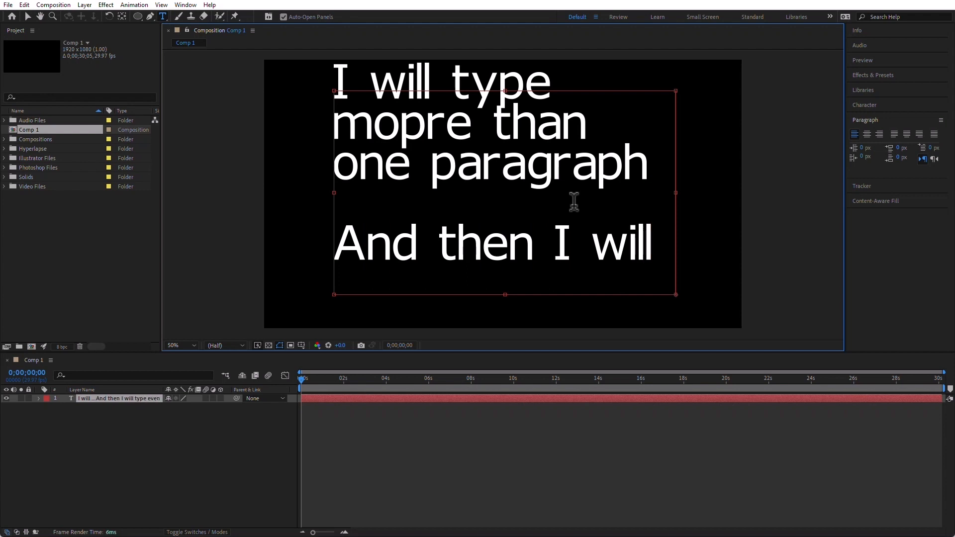
type(" more")
Reduce the font size of all the text to 105 px and correct "mopre" to "more" in the first paragraph
key("ctrl+a")
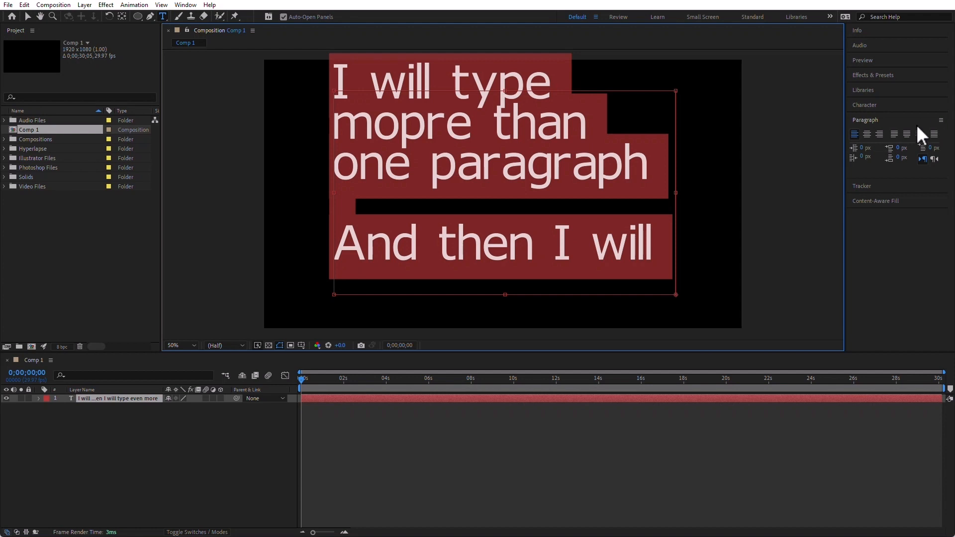
left_click(866, 105)
left_click_drag(856, 149, 828, 154)
left_click(518, 75)
key("BackSpace")
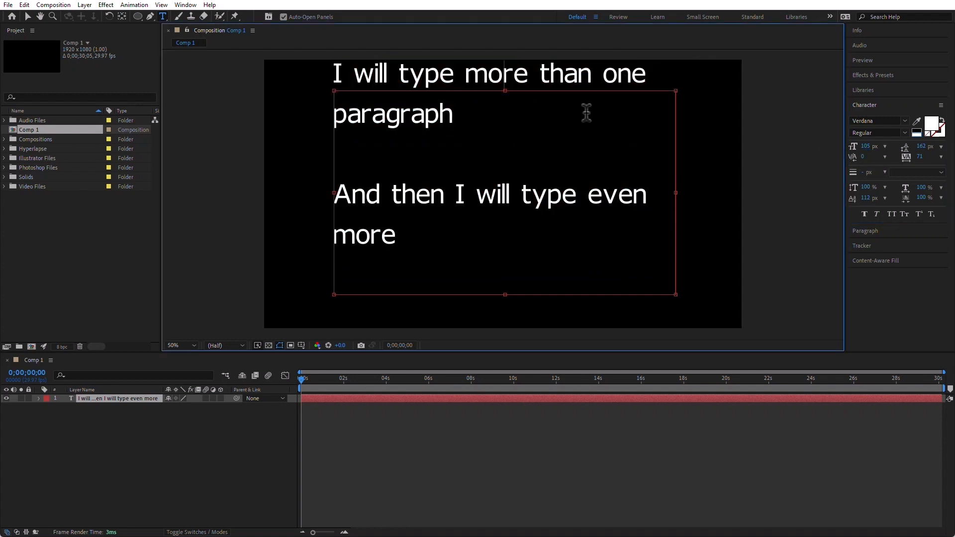
Set the whole text layer's paragraph spacing to -3 px before and 4 px after, and its first-line indent to about 49 px
left_click(100, 398)
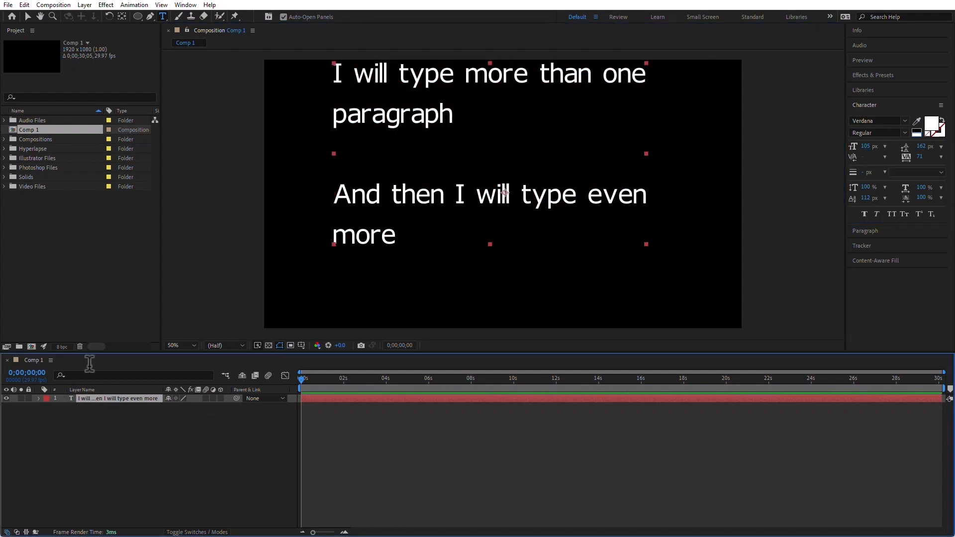
left_click(872, 231)
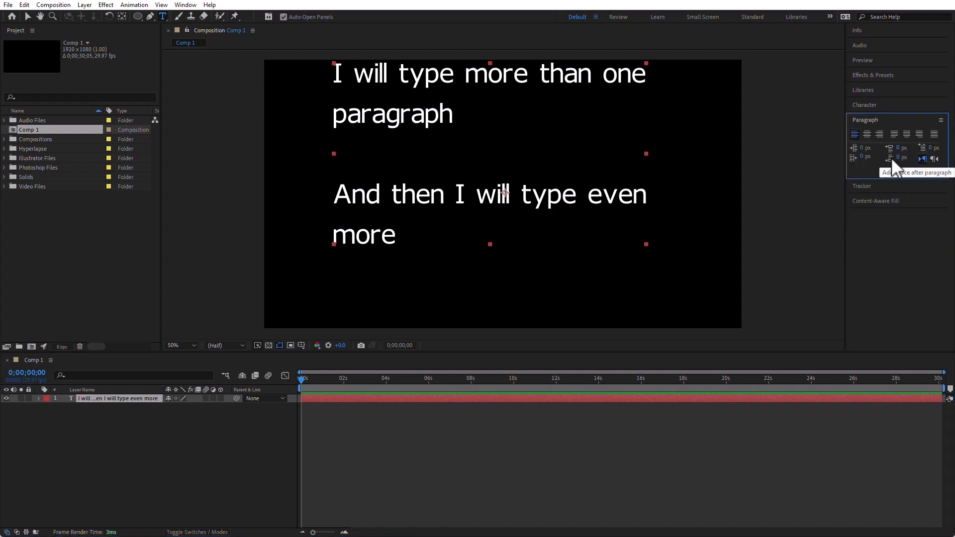
left_click_drag(891, 157, 920, 159)
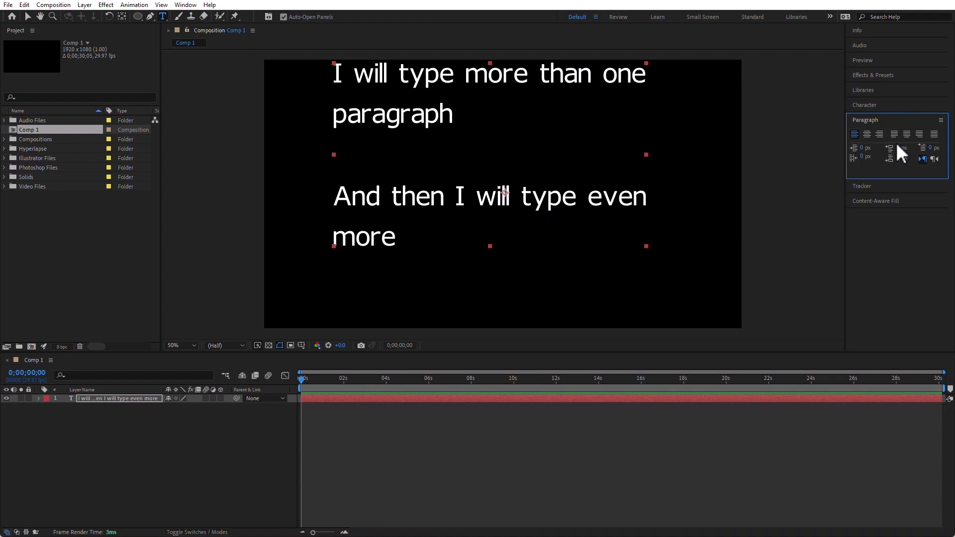
left_click_drag(904, 147, 897, 155)
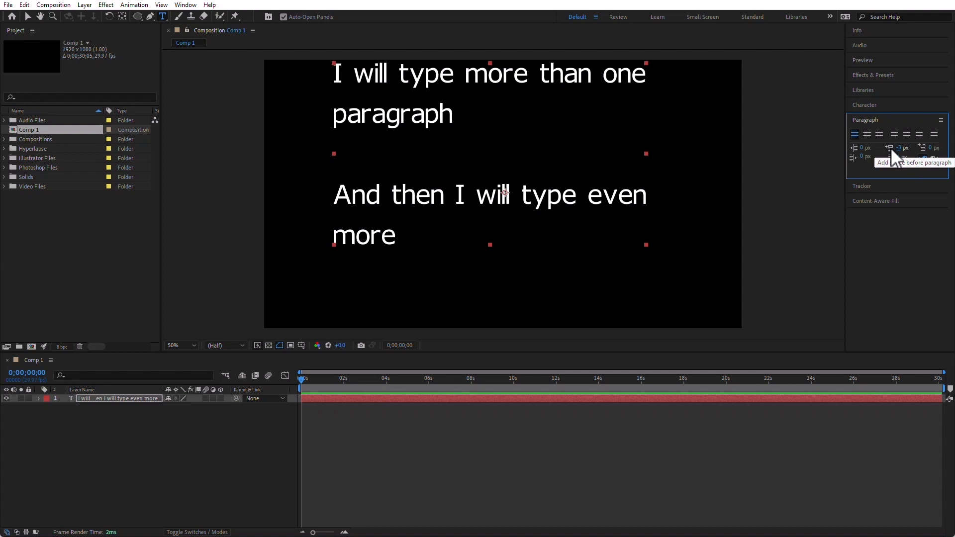
left_click_drag(929, 147, 950, 148)
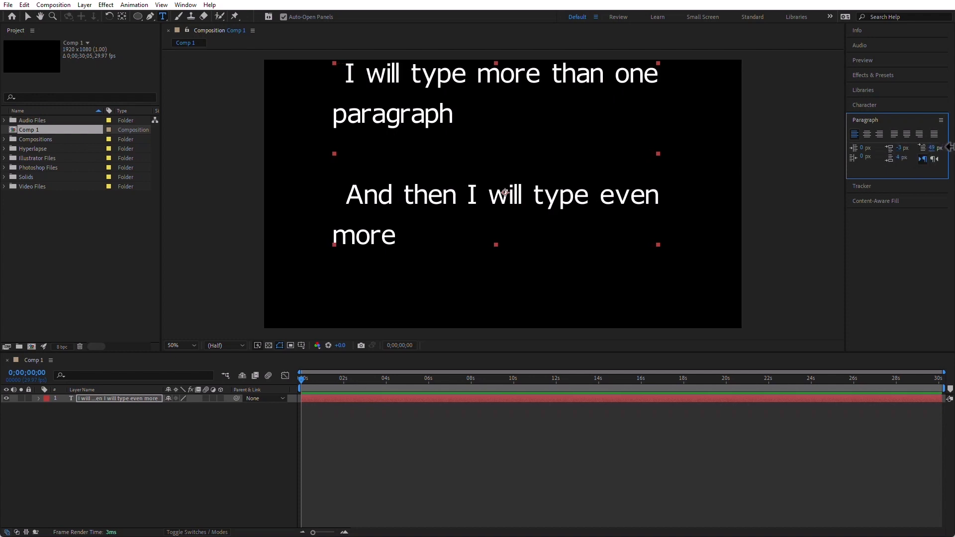